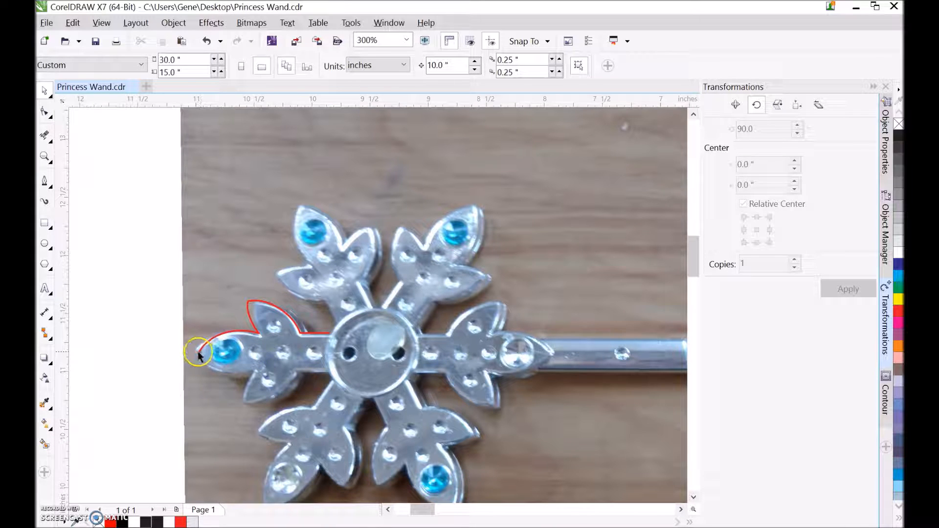
# Make a vertically mirrored copy of the traced branch half and move it to meet the original at the outer leaf tip.
pyautogui.moveTo(199, 353); pyautogui.dragTo(189, 410)
pyautogui.rightClick(190, 410)
pyautogui.click(350, 67)
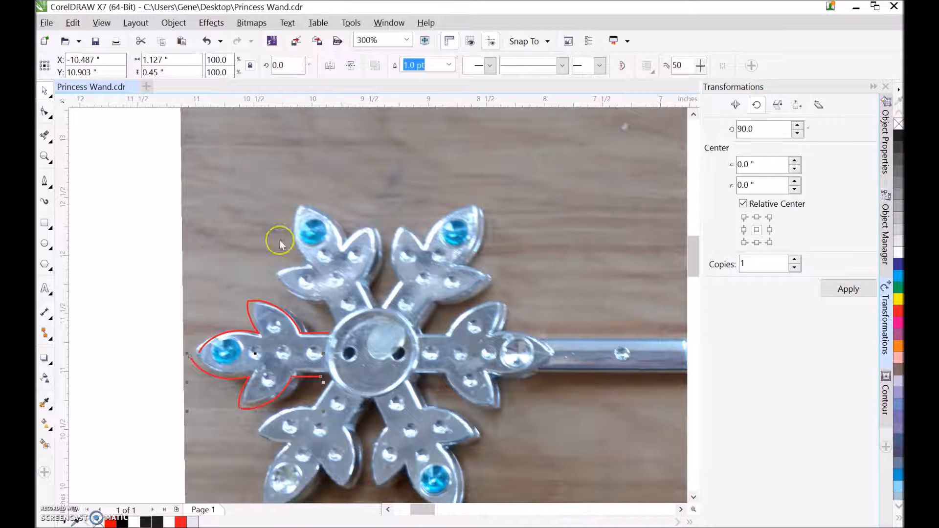
pyautogui.moveTo(190, 355); pyautogui.dragTo(198, 350)
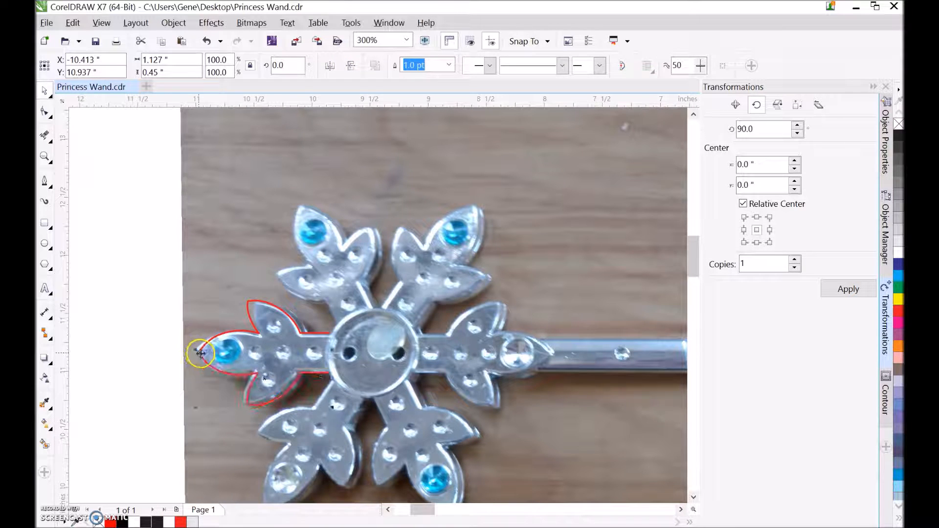
pyautogui.click(146, 268)
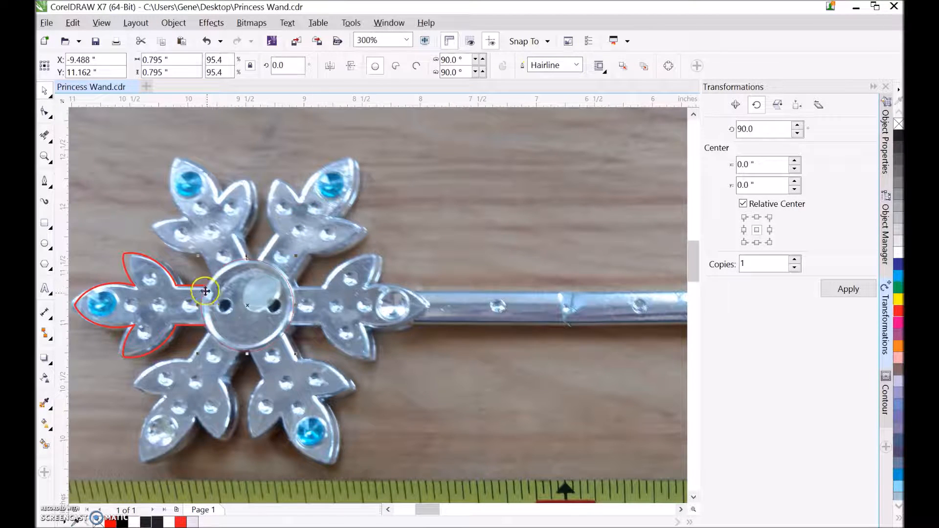
# Set the outline width of the snowflake's centre circle to 1.0 pt.
pyautogui.click(577, 65)
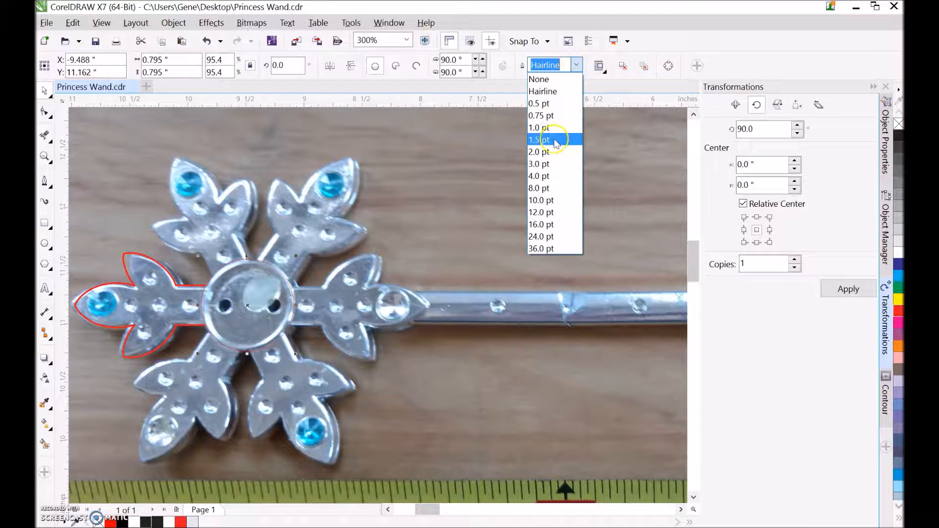
pyautogui.click(526, 128)
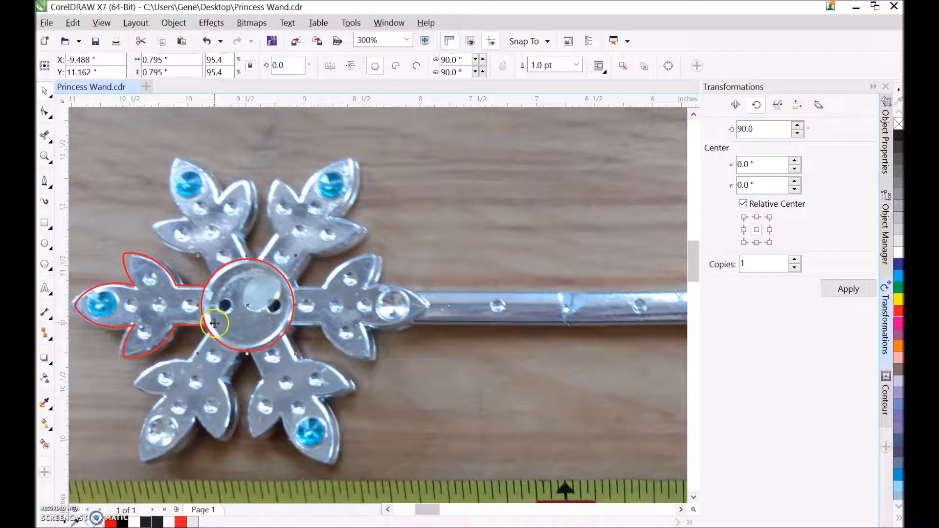
# Move the branch outline and centre circle together off the photo to the blank page area above the letter A.
pyautogui.scroll(-2, 167, 302)
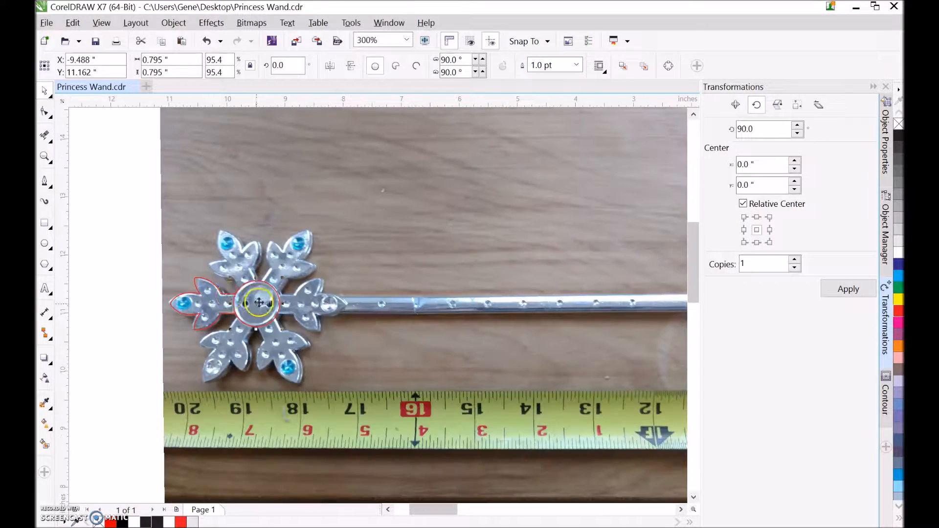
pyautogui.moveTo(137, 265); pyautogui.dragTo(294, 345)
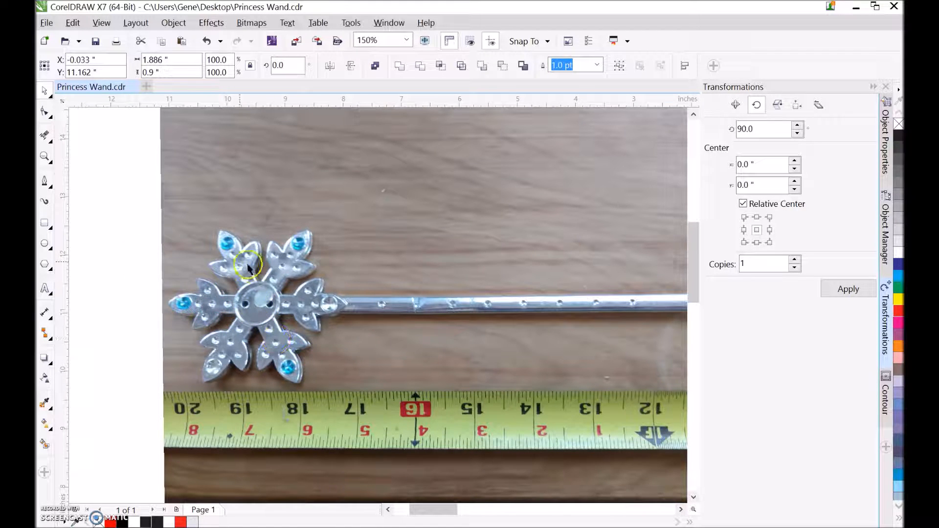
pyautogui.scroll(-1, 255, 264)
pyautogui.scroll(1, 535, 272)
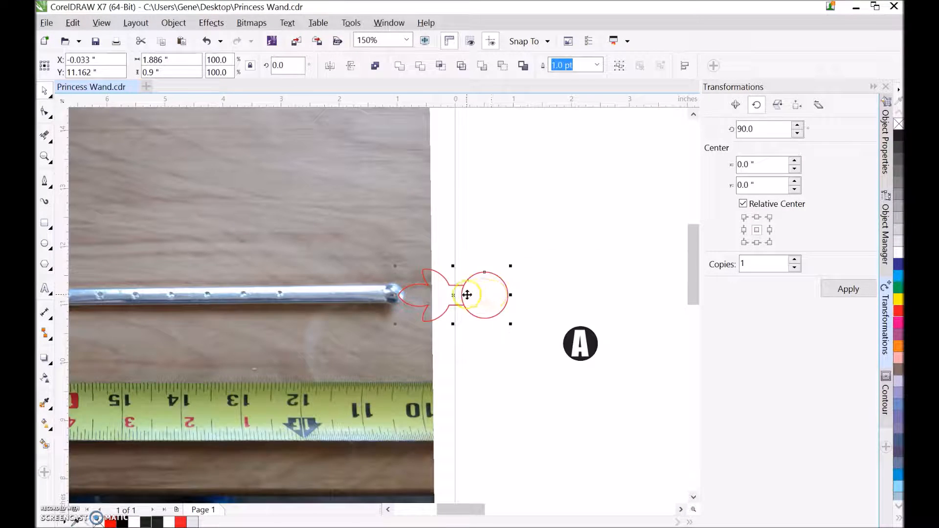
pyautogui.moveTo(453, 293); pyautogui.dragTo(567, 192)
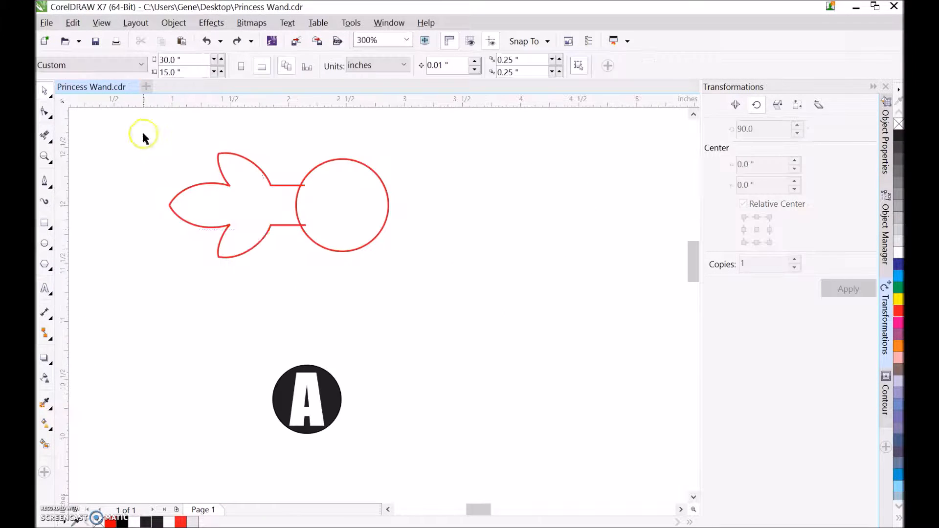
# Select both halves of the branch outline and place their rotation centre at the centre of the circle.
pyautogui.moveTo(143, 133); pyautogui.dragTo(315, 265)
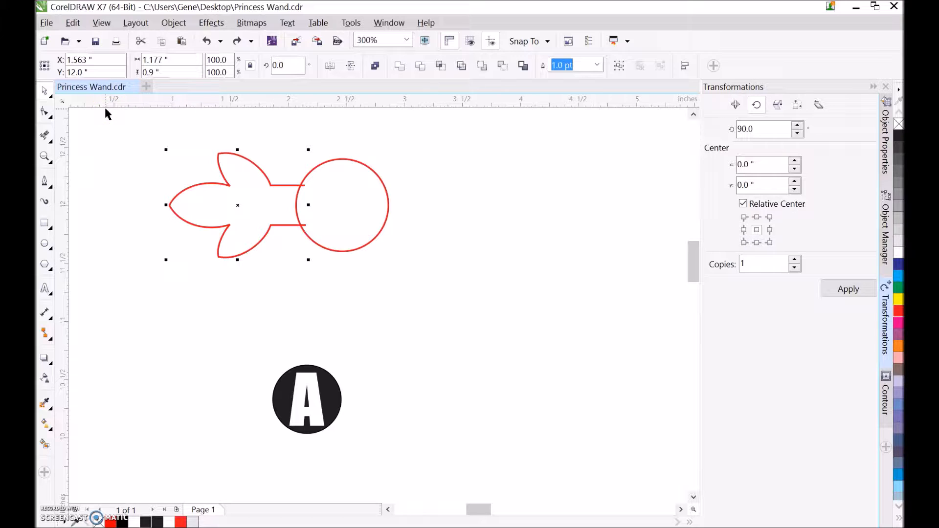
pyautogui.click(126, 136)
pyautogui.moveTo(143, 136); pyautogui.dragTo(321, 278)
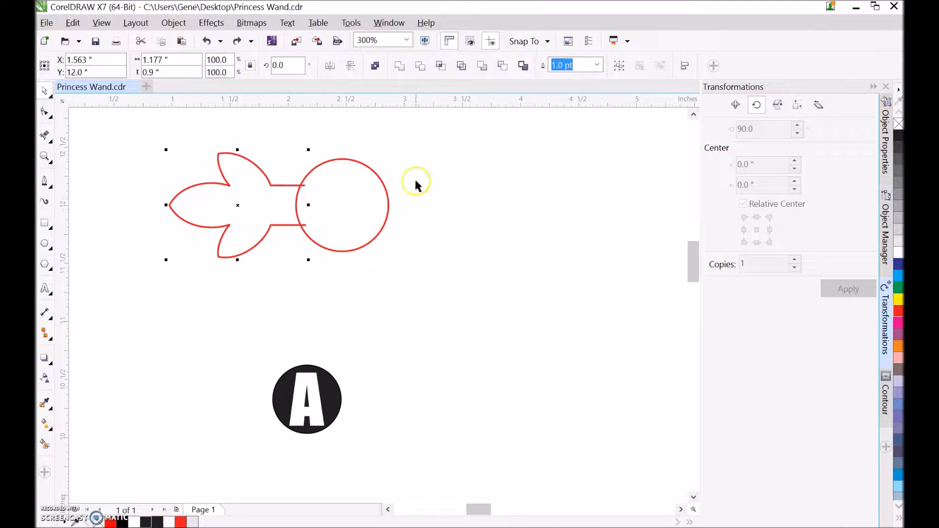
pyautogui.click(694, 114)
pyautogui.click(694, 114)
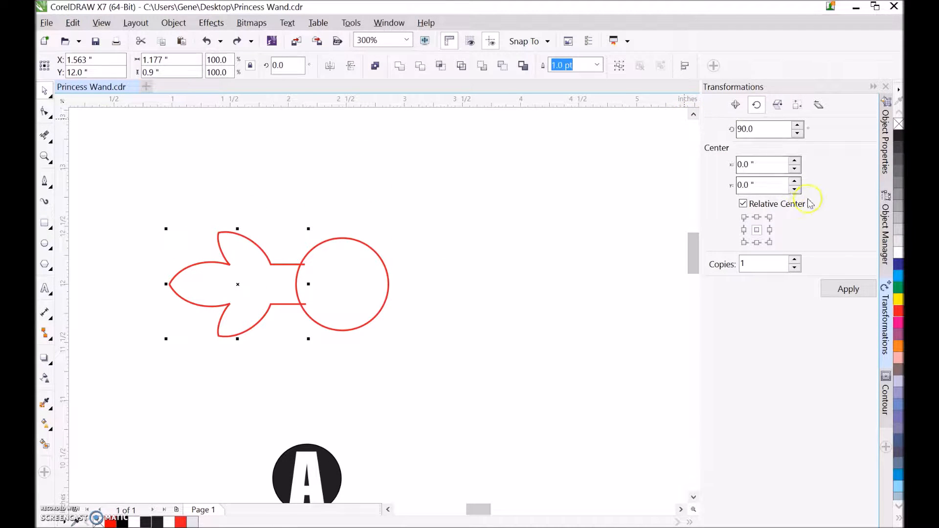
pyautogui.click(245, 296)
pyautogui.moveTo(234, 283); pyautogui.dragTo(343, 285)
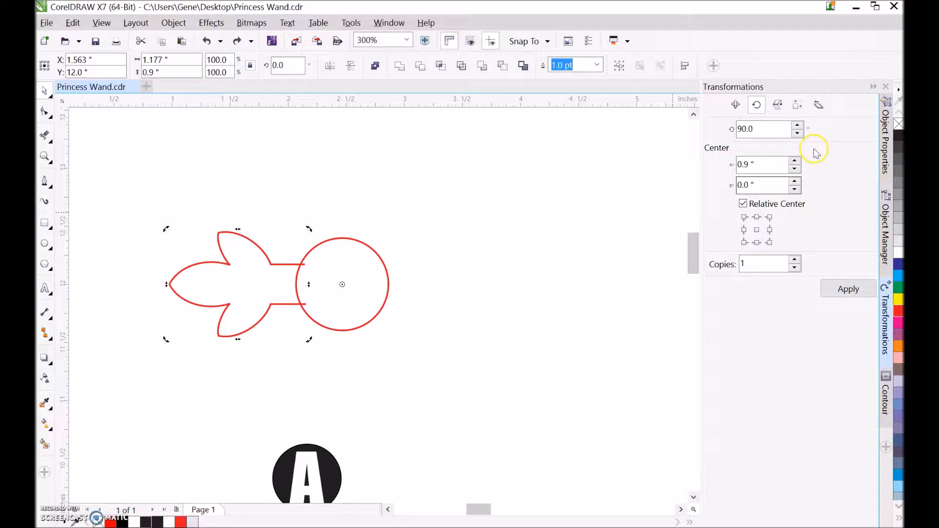
# Rotate the branch by 60° with 5 copies around the circle's centre to form the snowflake.
pyautogui.doubleClick(751, 265)
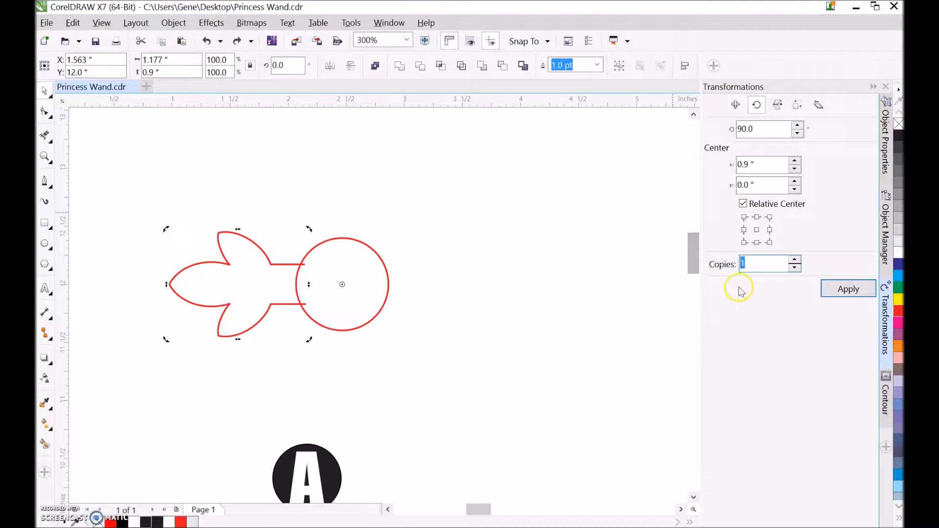
pyautogui.moveTo(761, 129); pyautogui.dragTo(661, 120)
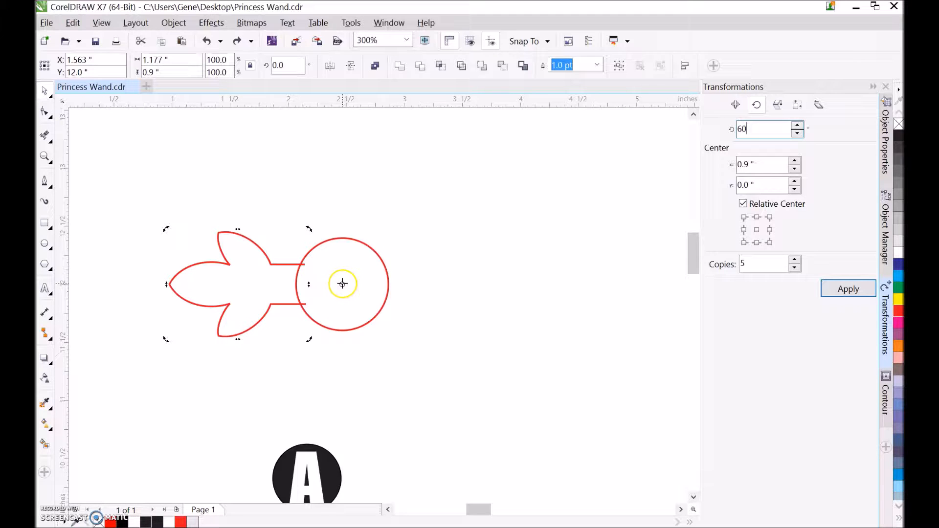
pyautogui.click(834, 288)
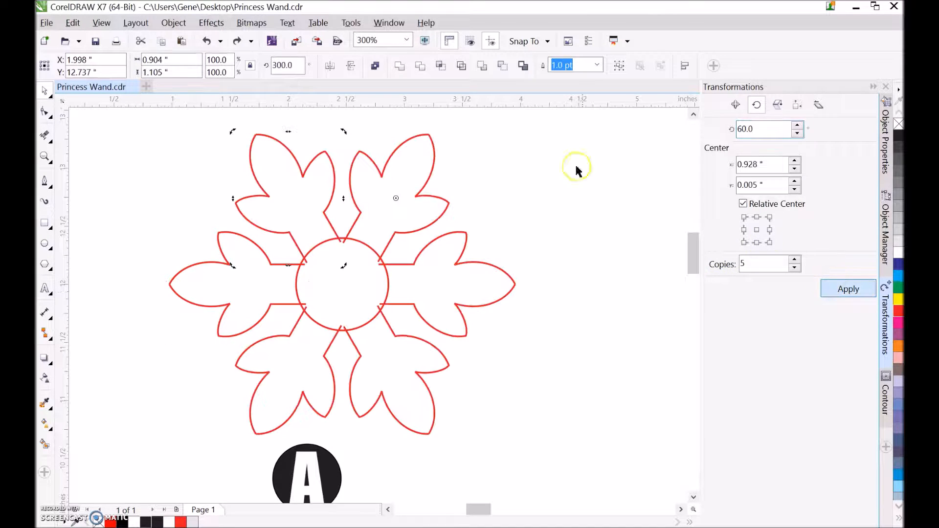
pyautogui.click(555, 211)
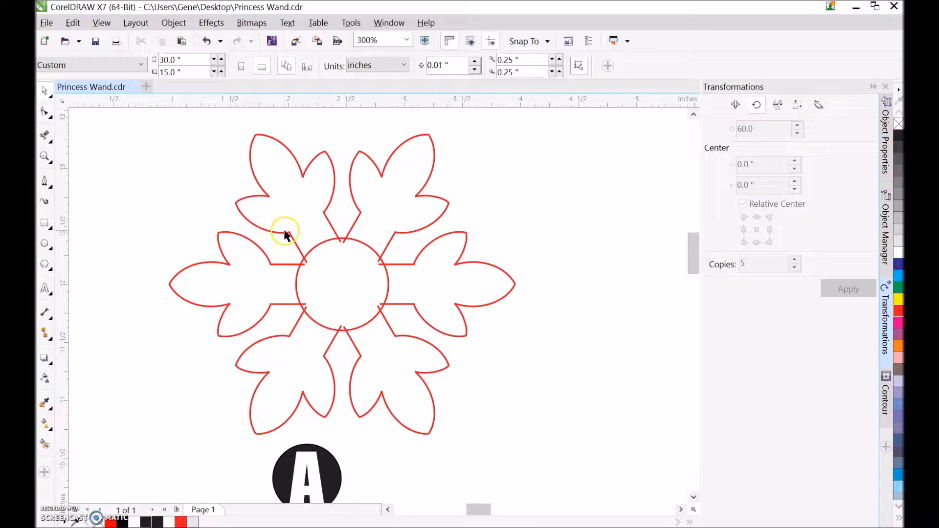
# Delete the circle arcs inside the upper and side branches and the overhanging line ends around the circle's upper half with Virtual Segment Delete.
pyautogui.click(45, 135)
pyautogui.scroll(4, 304, 240)
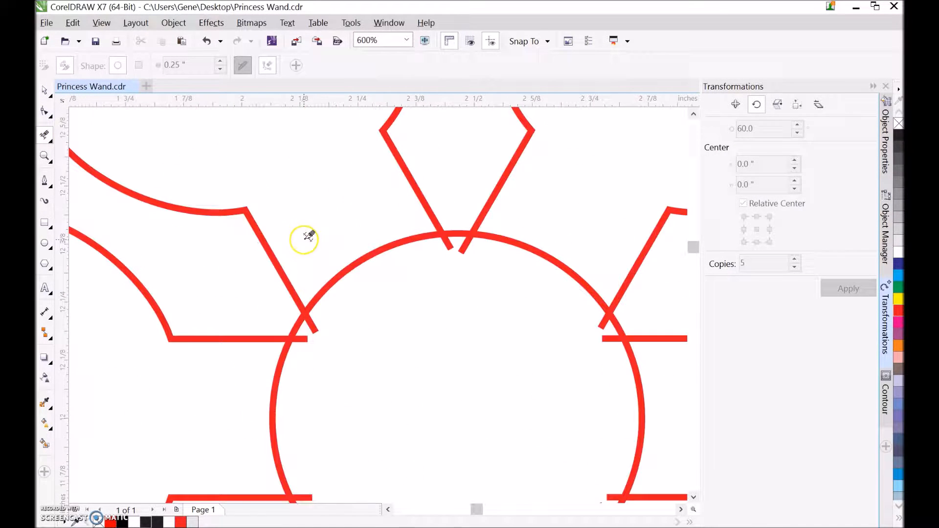
pyautogui.moveTo(425, 245); pyautogui.dragTo(471, 267)
pyautogui.moveTo(538, 235); pyautogui.dragTo(533, 279)
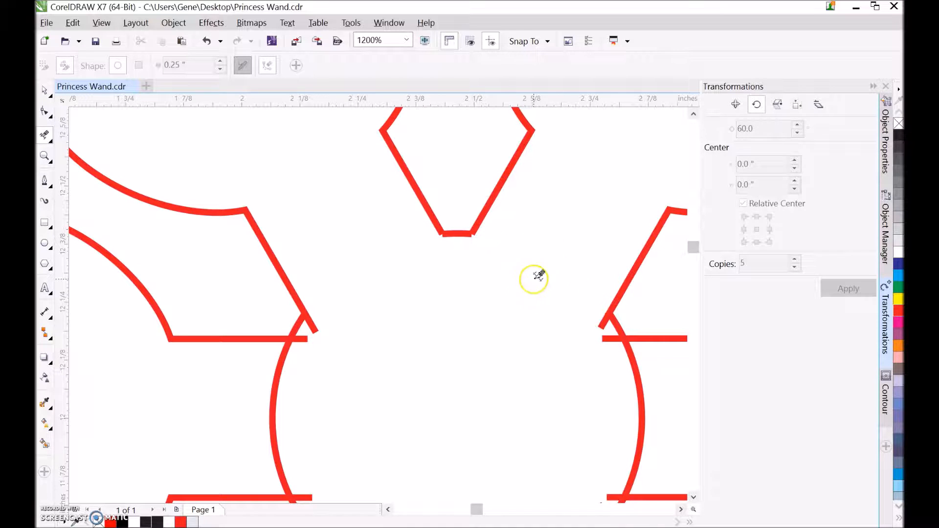
pyautogui.click(603, 340)
pyautogui.click(636, 391)
pyautogui.moveTo(230, 369); pyautogui.dragTo(324, 395)
pyautogui.moveTo(342, 352); pyautogui.dragTo(305, 325)
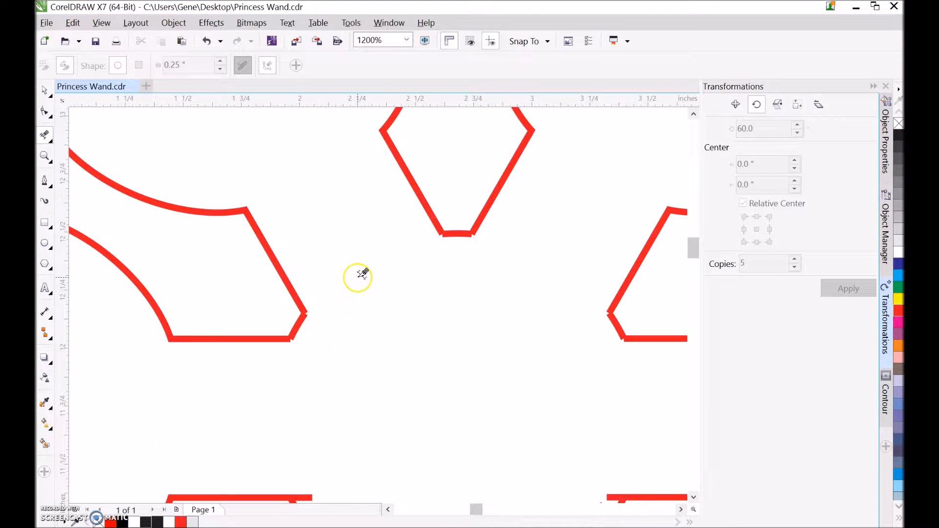
# Remove the remaining circle arcs inside the lower branches and the overhanging line ends around the circle's lower half.
pyautogui.scroll(-2, 362, 339)
pyautogui.scroll(1, 373, 356)
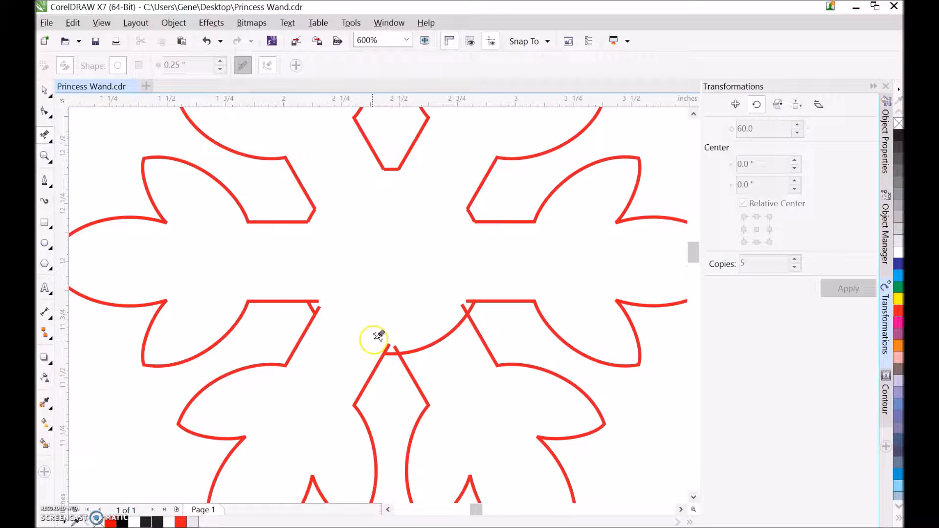
pyautogui.scroll(2, 460, 296)
pyautogui.moveTo(458, 277); pyautogui.dragTo(495, 327)
pyautogui.moveTo(142, 445); pyautogui.dragTo(254, 494)
pyautogui.scroll(-1, 335, 392)
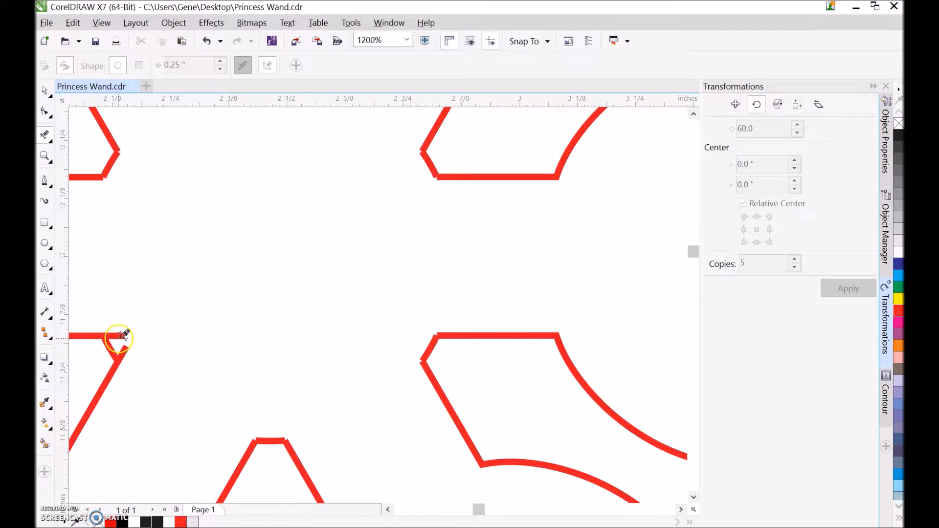
pyautogui.scroll(1, 123, 335)
pyautogui.moveTo(111, 311); pyautogui.dragTo(186, 360)
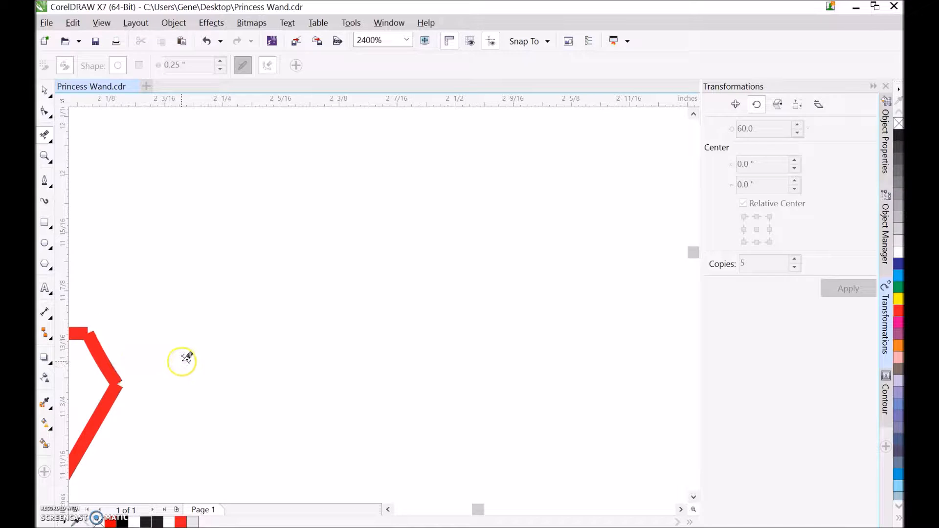
pyautogui.scroll(-3, 336, 304)
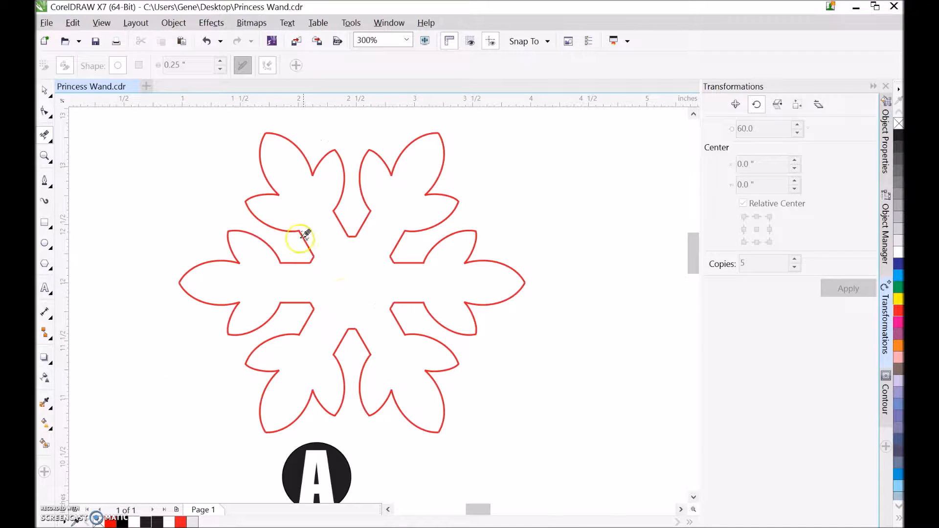
# Draw a horizontal handle rectangle about 4.24 in by 0.36 in beside the snowflake.
pyautogui.scroll(-1, 307, 237)
pyautogui.click(49, 97)
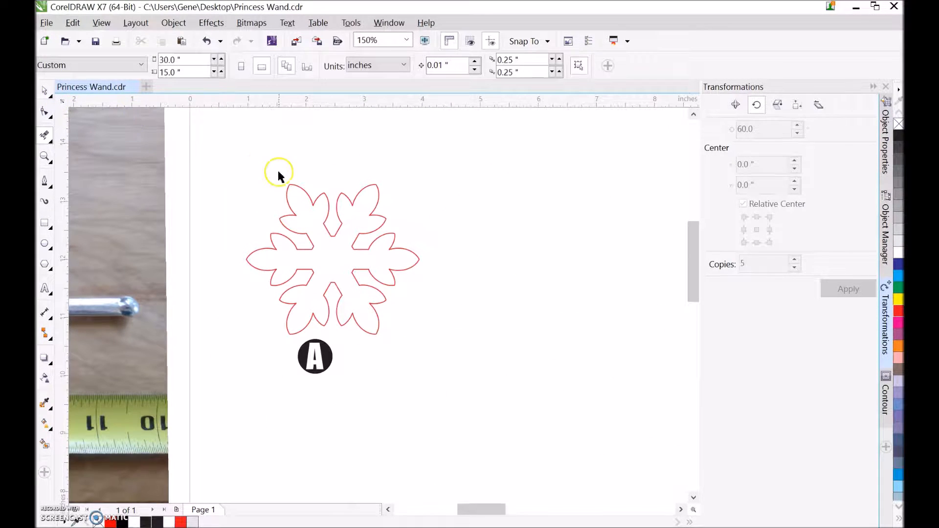
pyautogui.click(45, 224)
pyautogui.moveTo(401, 299); pyautogui.dragTo(648, 320)
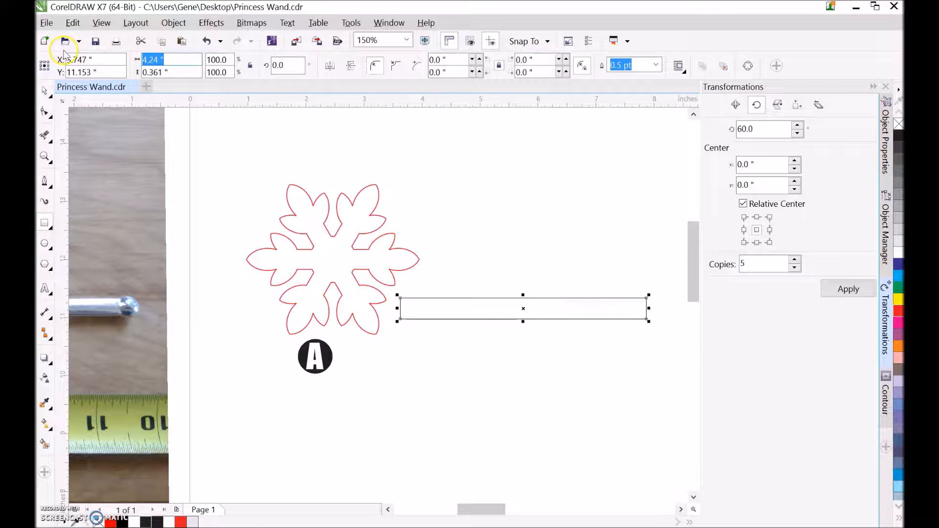
# Resize the handle rectangle to 7.0 in wide and 0.3 in high.
pyautogui.press('Return')
pyautogui.doubleClick(172, 77)
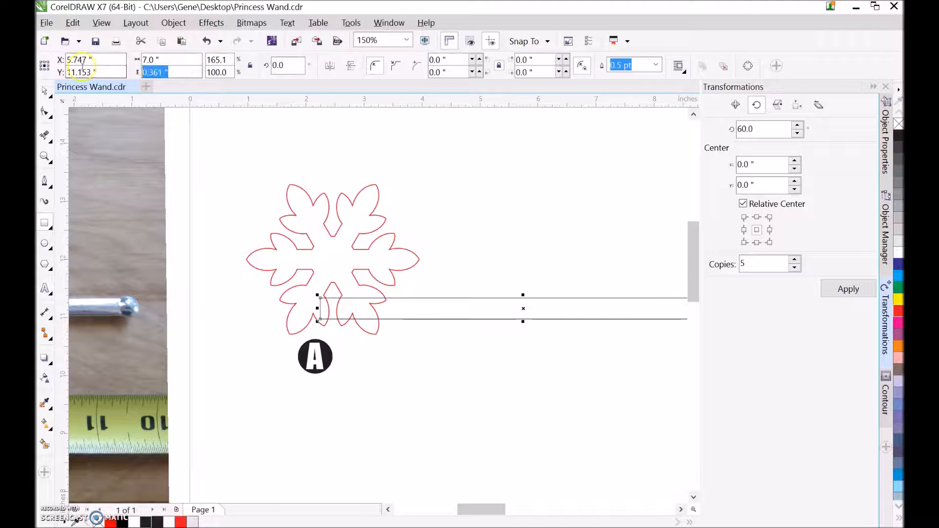
pyautogui.press('BackSpace')
pyautogui.write('.3')
pyautogui.press('Return')
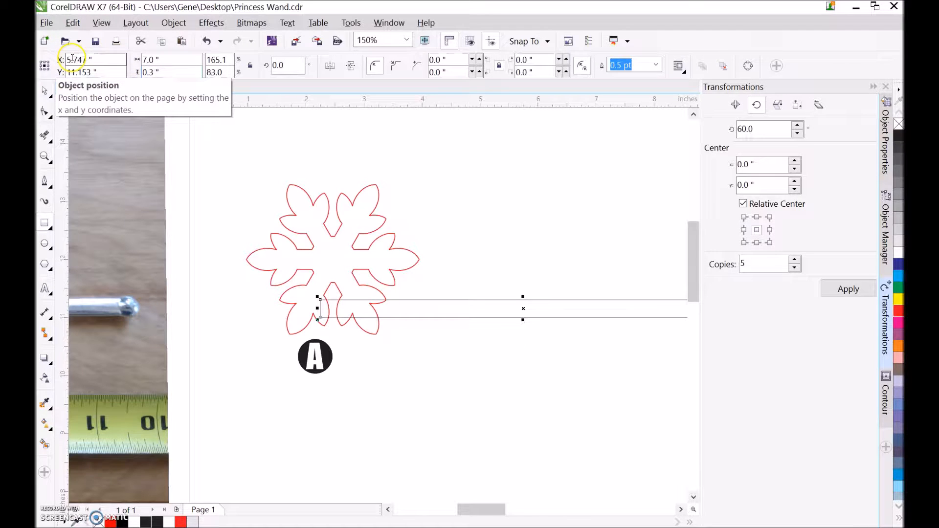
# Move the handle rectangle level with the snowflake's horizontal branch, just beyond its right leaf tip.
pyautogui.click(45, 92)
pyautogui.scroll(-1, 136, 123)
pyautogui.scroll(1, 296, 195)
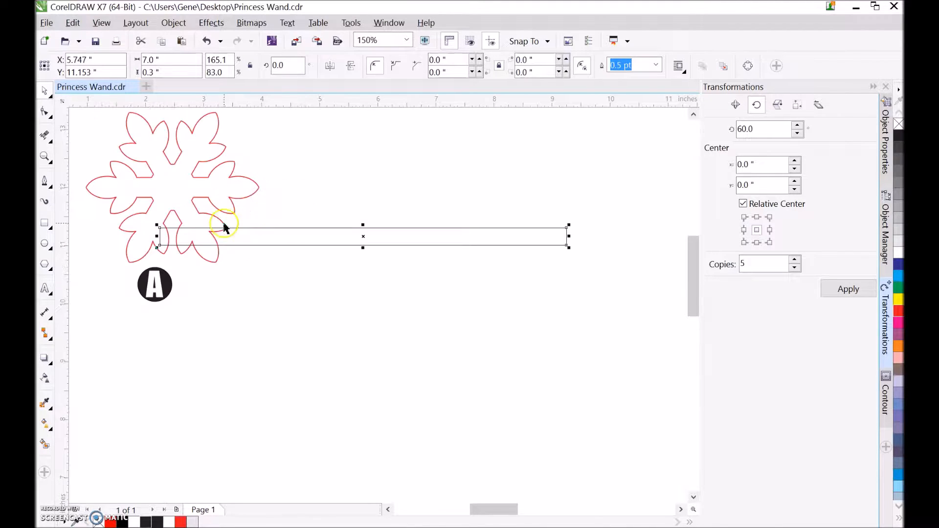
pyautogui.moveTo(158, 227); pyautogui.dragTo(266, 183)
pyautogui.click(276, 156)
# Move the handle rectangle's end so it overlaps the snowflake's right leaf and set its vertical position to 12.0 in.
pyautogui.scroll(2, 264, 185)
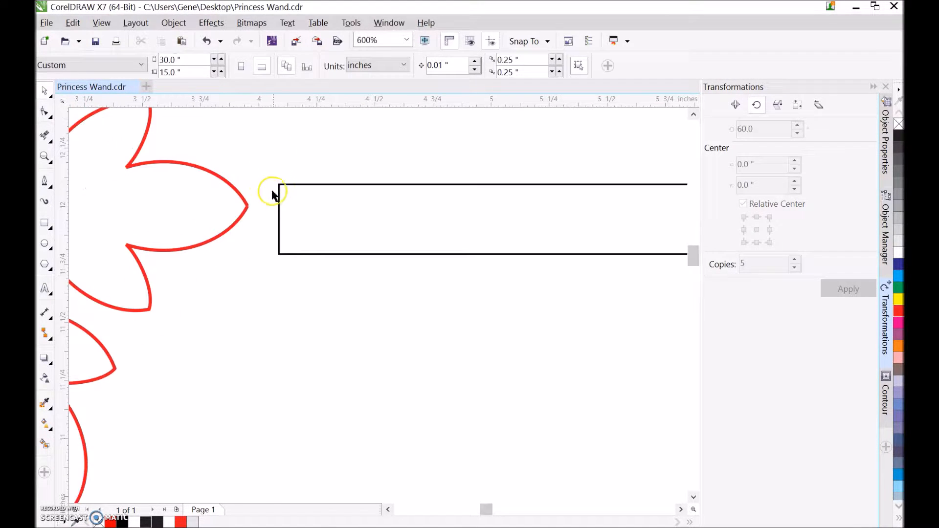
pyautogui.click(276, 220)
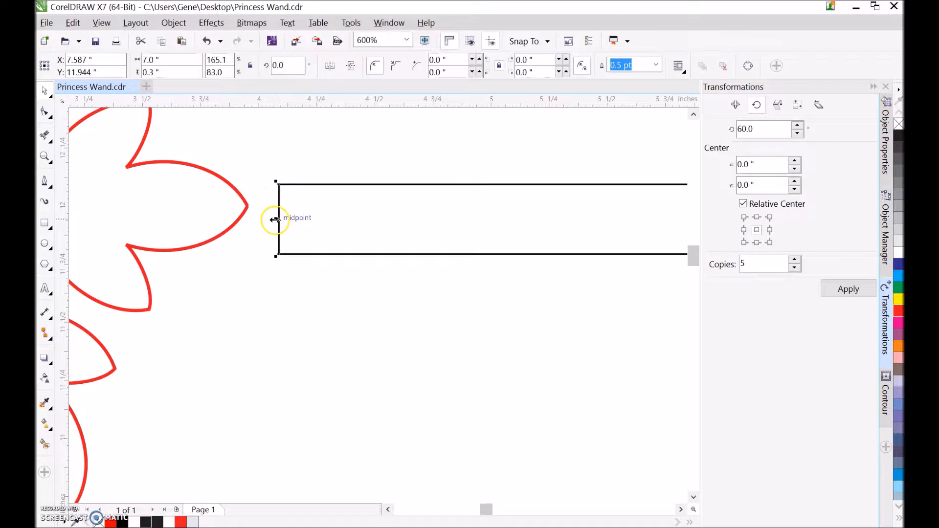
pyautogui.moveTo(279, 220); pyautogui.dragTo(186, 203)
pyautogui.scroll(-1, 286, 187)
pyautogui.click(81, 71)
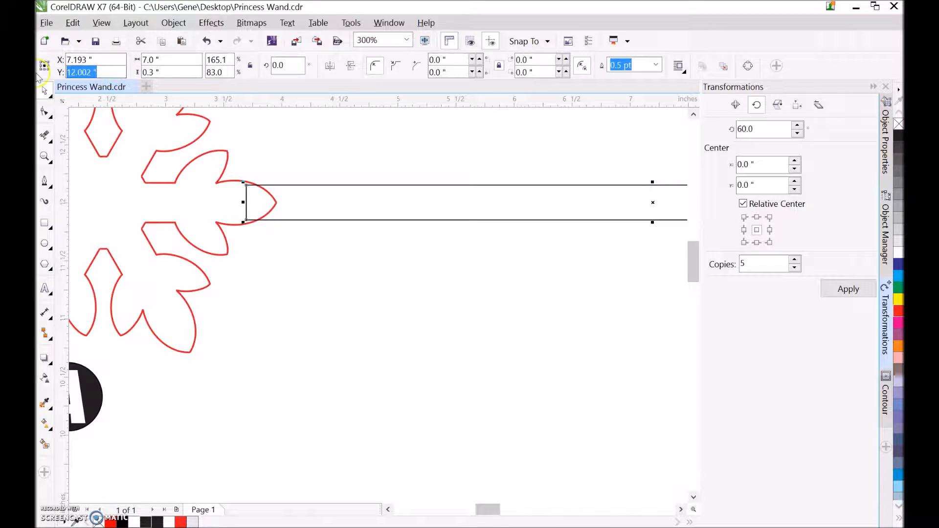
pyautogui.press('Return')
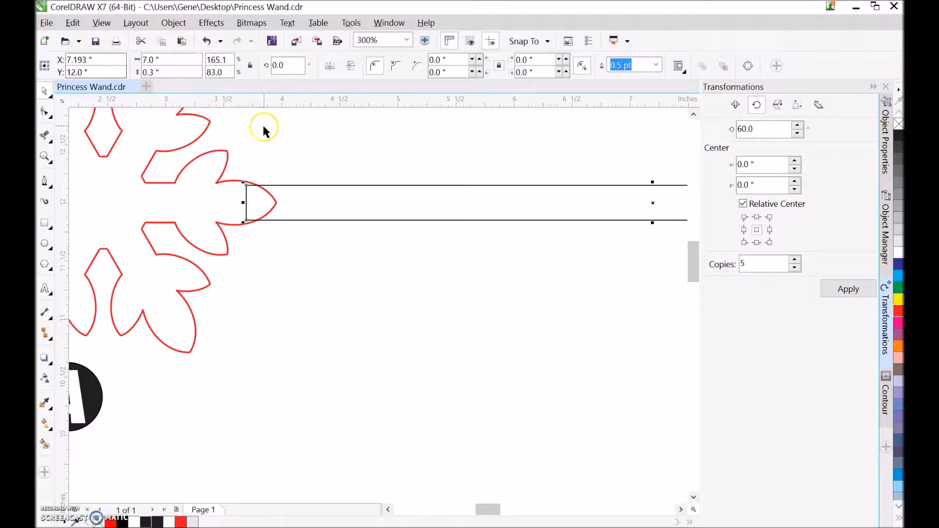
# Draw a circle about 0.38 in across centred on the midpoint of the handle's free end.
pyautogui.scroll(-3, 264, 131)
pyautogui.scroll(1, 260, 127)
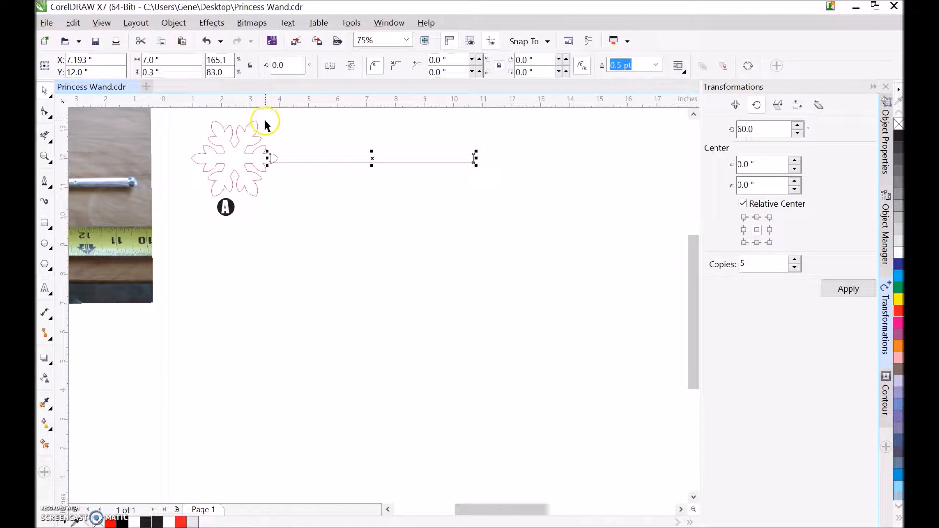
pyautogui.moveTo(173, 111); pyautogui.dragTo(237, 151)
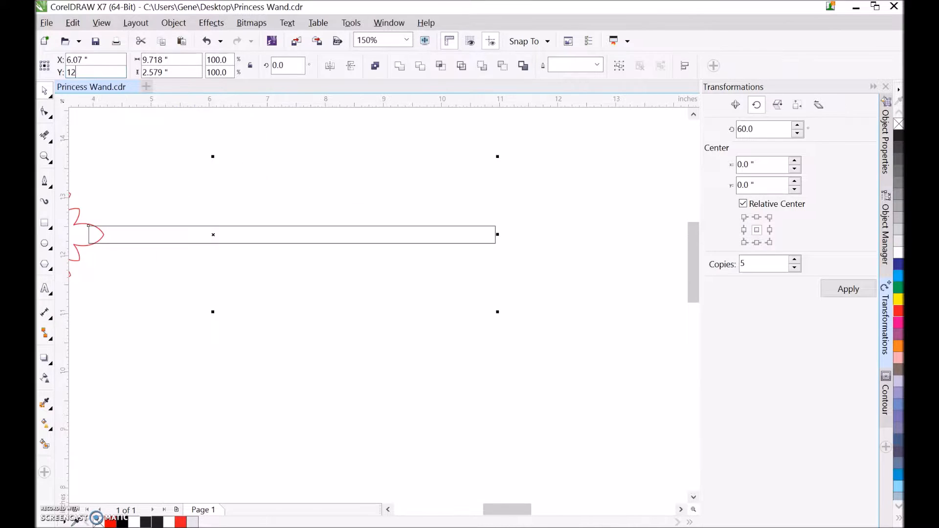
pyautogui.press('Return')
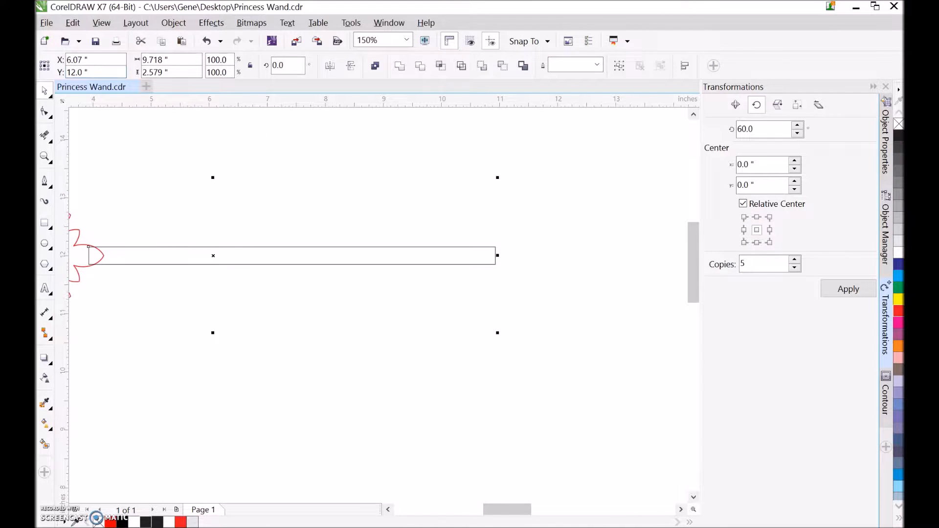
pyautogui.click(45, 244)
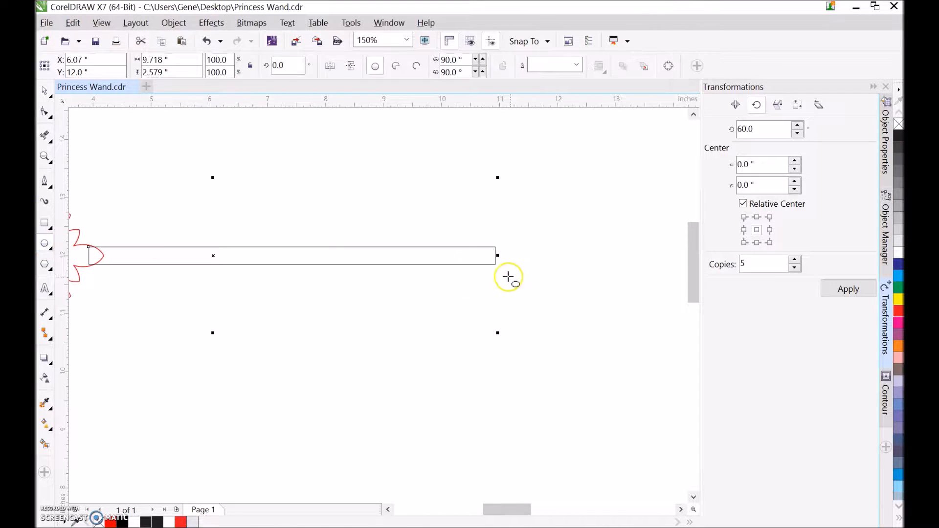
pyautogui.scroll(1, 496, 256)
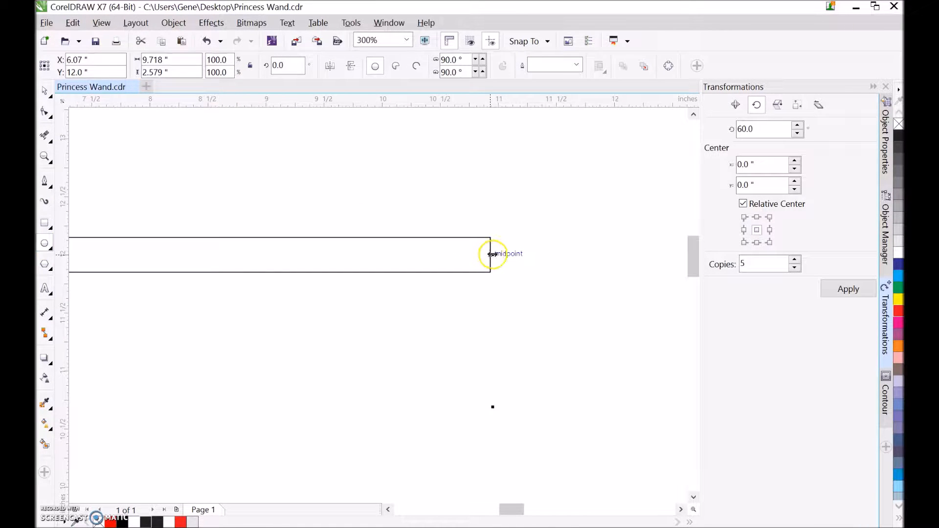
pyautogui.moveTo(490, 255); pyautogui.dragTo(504, 277)
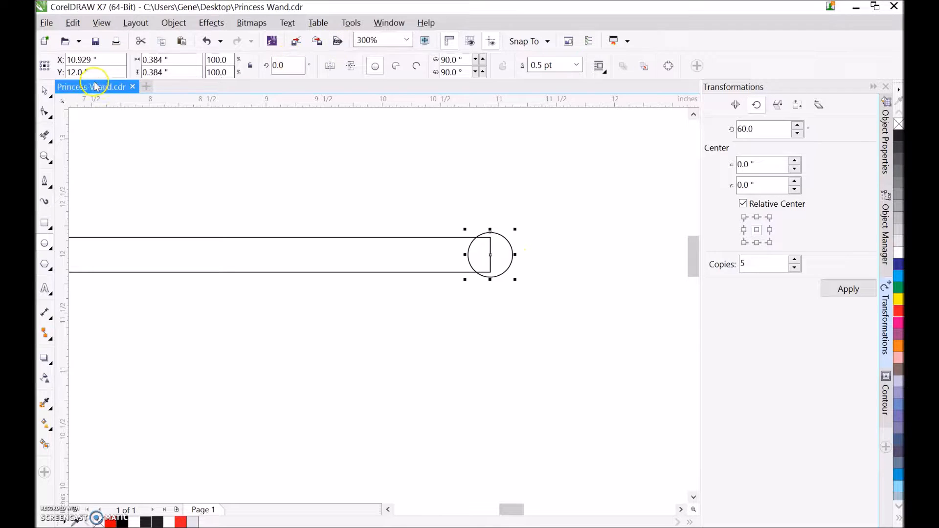
# Trim away the inner line segments where the circle overlaps the handle's end, leaving one continuous rounded outline.
pyautogui.click(44, 135)
pyautogui.moveTo(460, 253); pyautogui.dragTo(494, 258)
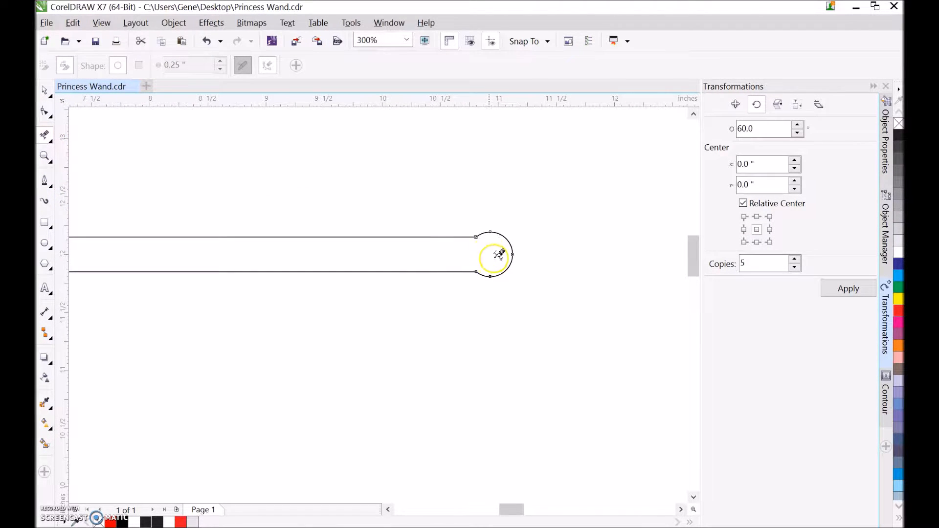
pyautogui.scroll(-2, 493, 230)
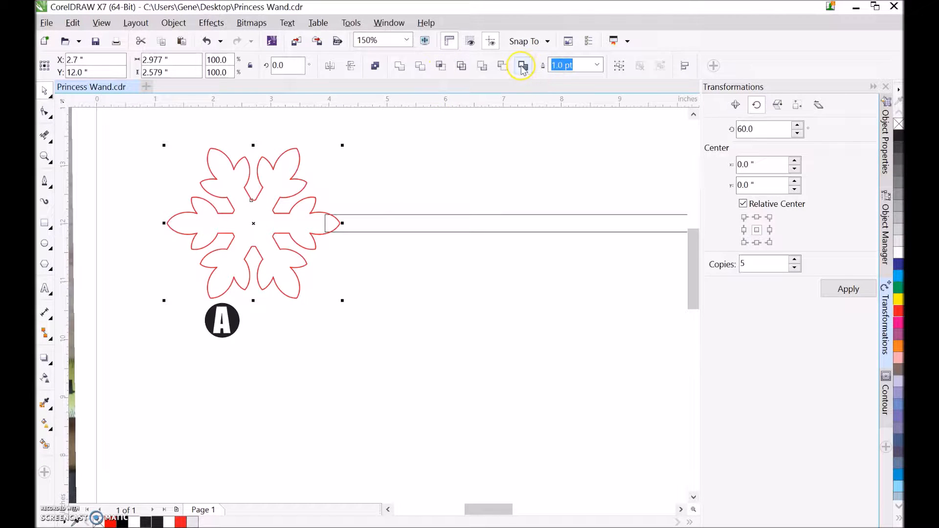
# Try to create a single boundary outline around the snowflake segments.
pyautogui.click(523, 69)
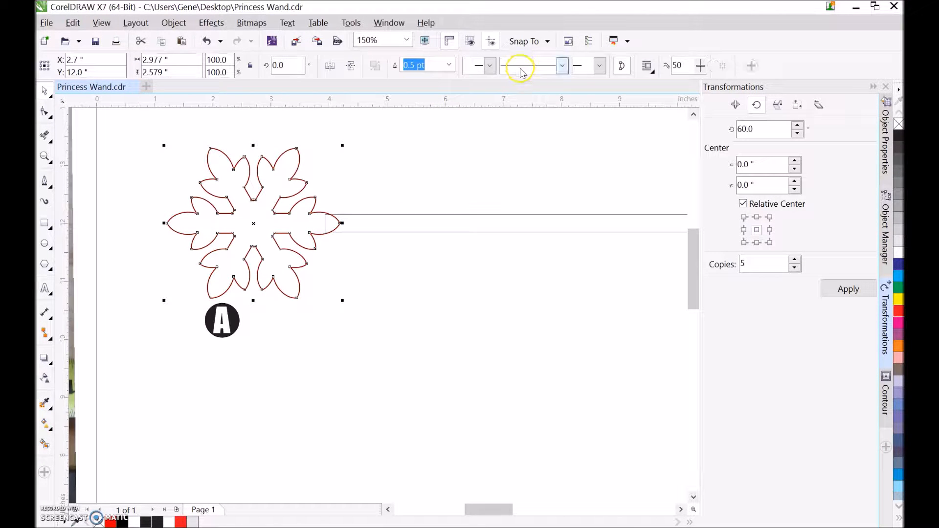
pyautogui.click(347, 164)
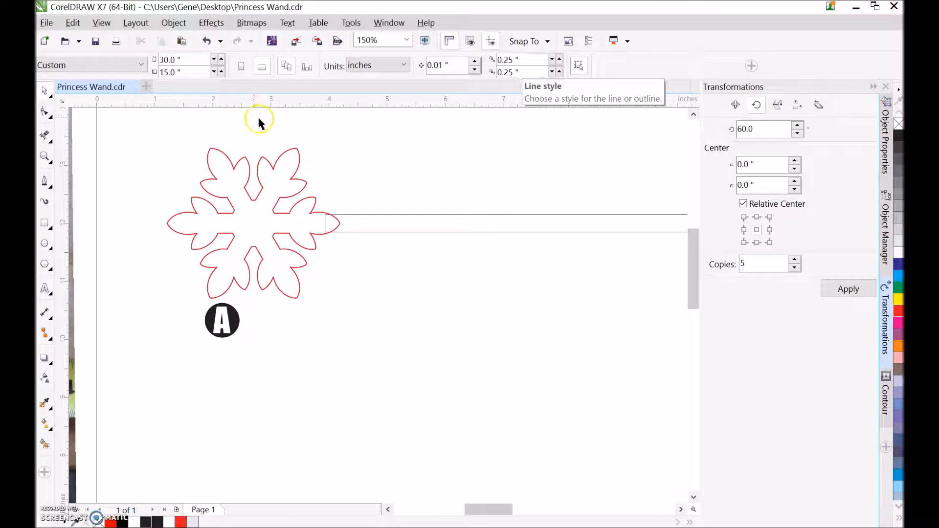
pyautogui.click(207, 42)
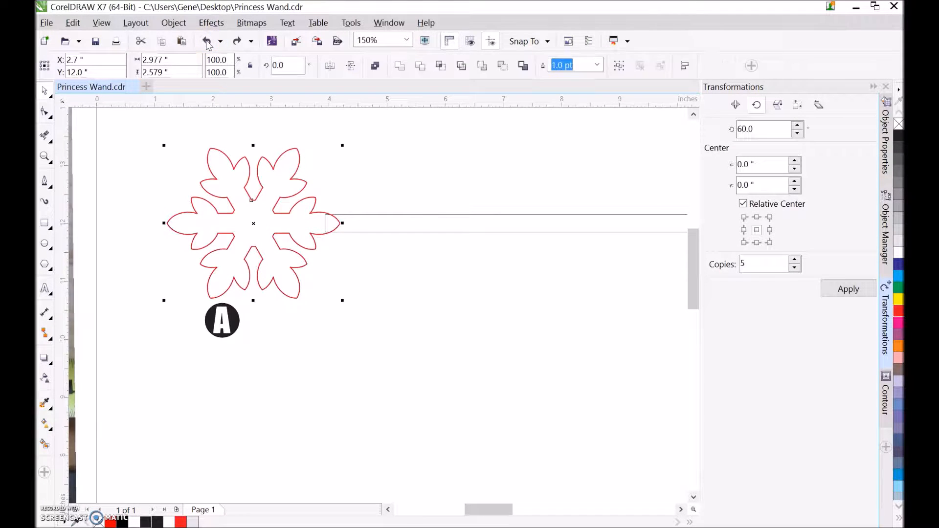
pyautogui.click(207, 42)
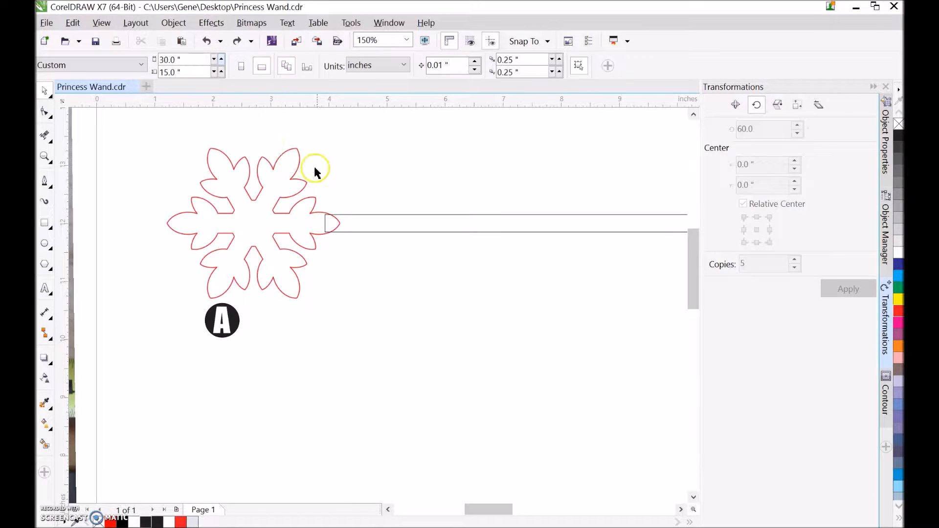
# Create a boundary outline around the snowflake and apply a one-step inside contour to it with a 0.05 in offset.
pyautogui.click(342, 224)
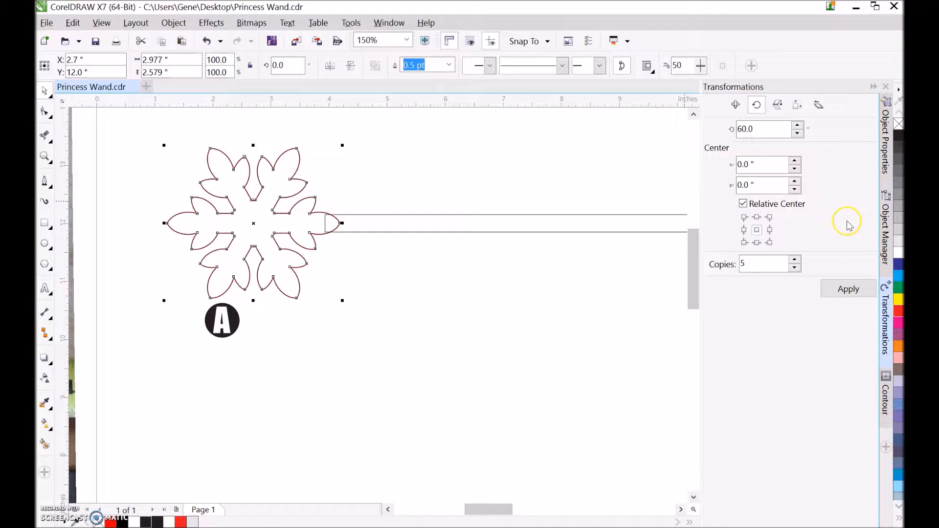
pyautogui.click(886, 404)
pyautogui.click(774, 105)
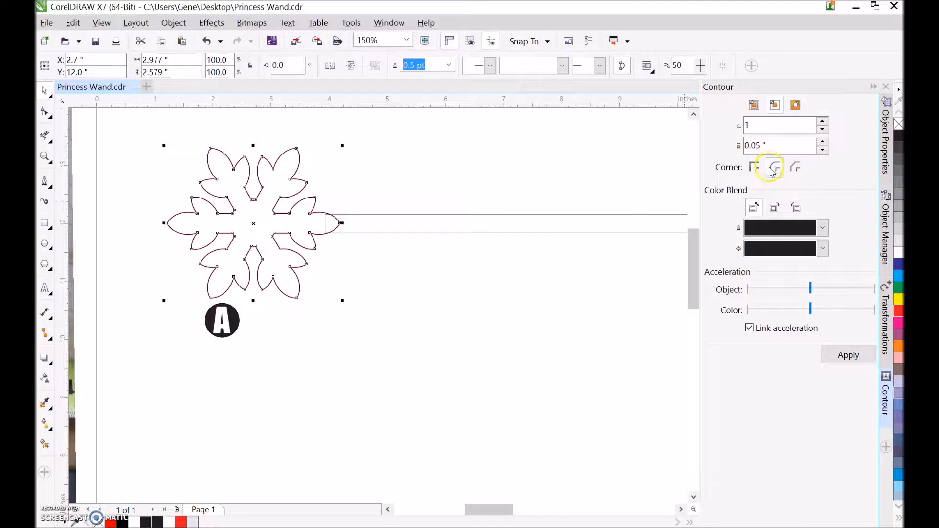
pyautogui.click(849, 355)
pyautogui.click(387, 179)
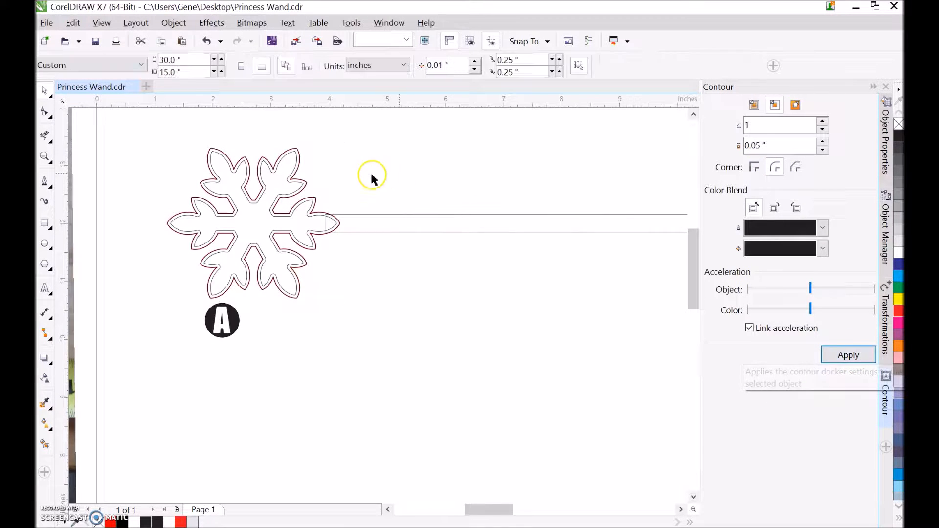
# Break the contour group apart and delete the black boundary outline that lies over the red snowflake.
pyautogui.scroll(3, 300, 169)
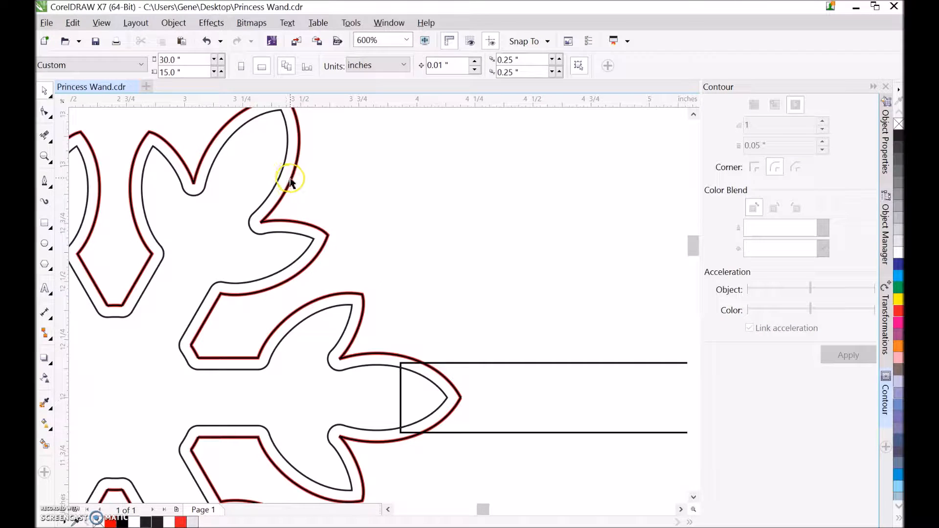
pyautogui.rightClick(281, 177)
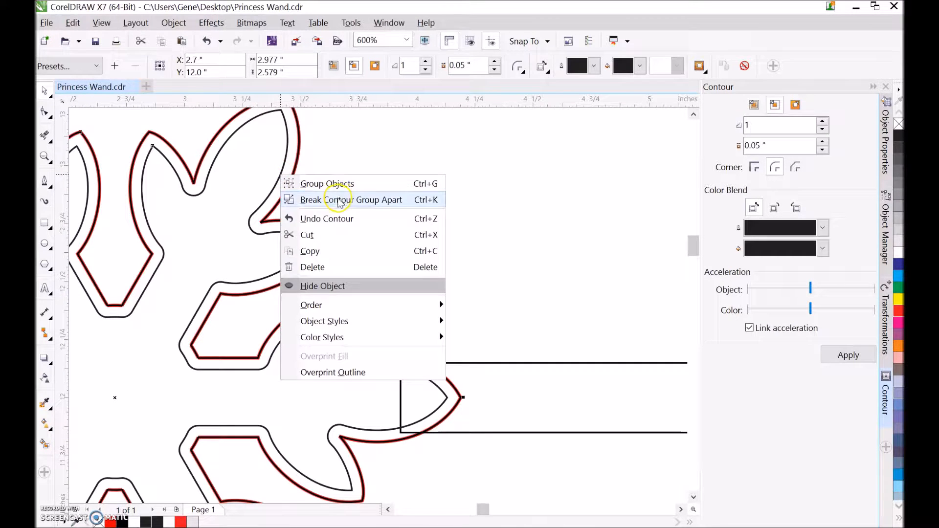
pyautogui.click(335, 199)
pyautogui.click(297, 166)
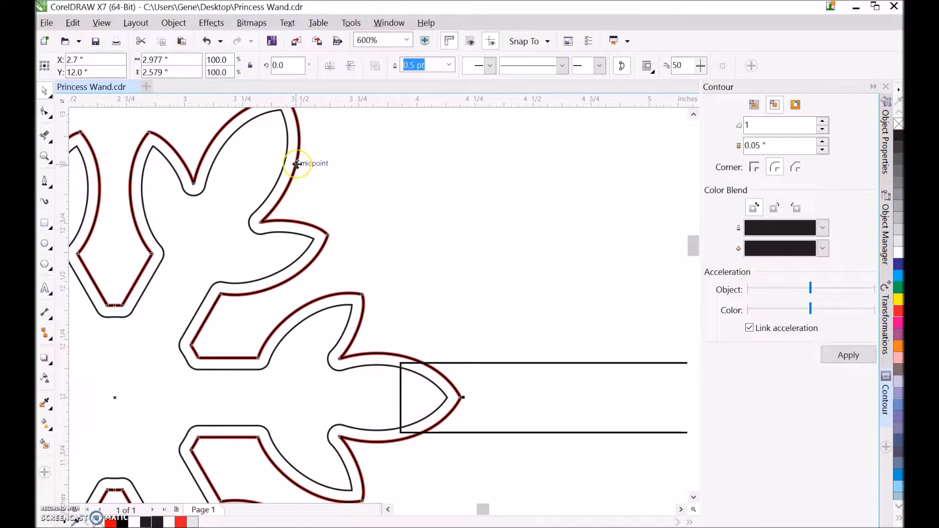
pyautogui.click(336, 166)
pyautogui.scroll(-2, 351, 186)
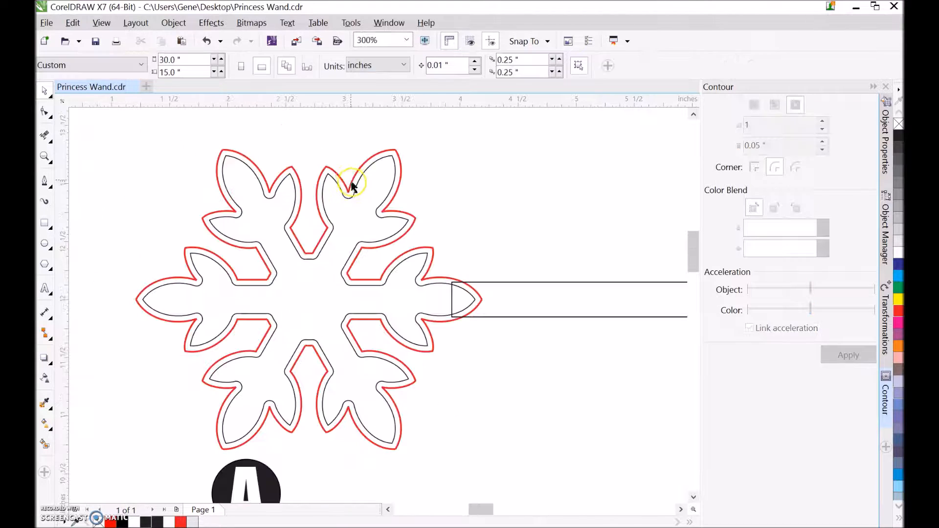
# Try to delete part of the red outline on the snowflake's upper right branch.
pyautogui.click(351, 186)
pyautogui.press('Delete')
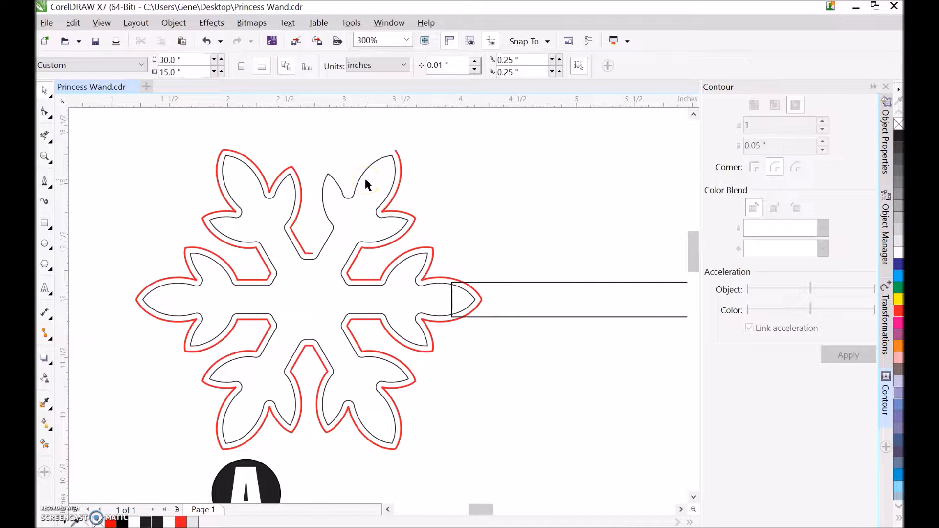
pyautogui.click(207, 41)
pyautogui.click(217, 119)
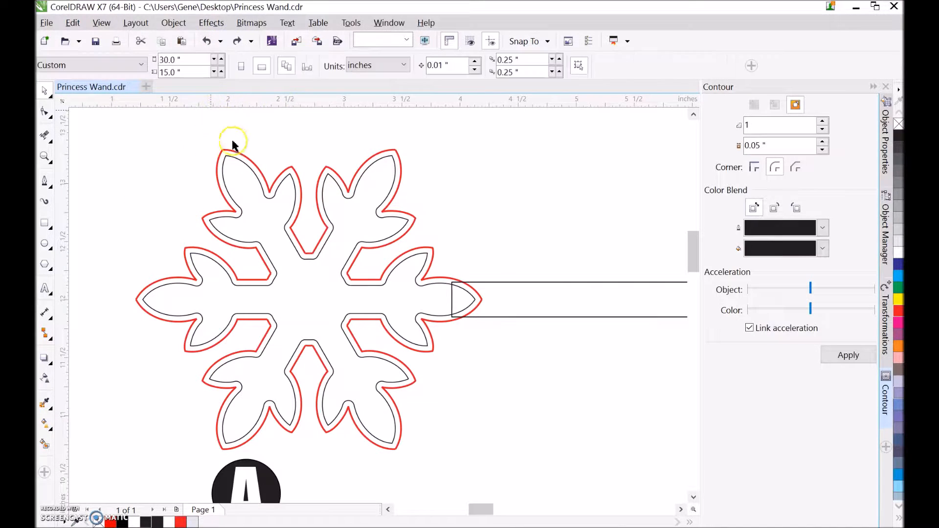
# Draw a circle about 0.13 in across inside the tip of the snowflake's left leaf.
pyautogui.scroll(-2, 214, 172)
pyautogui.scroll(2, 255, 223)
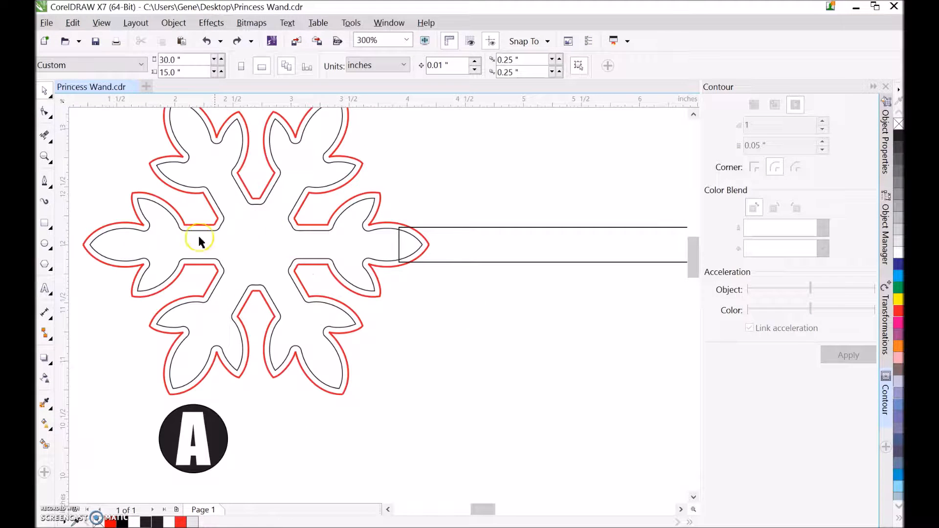
pyautogui.click(45, 244)
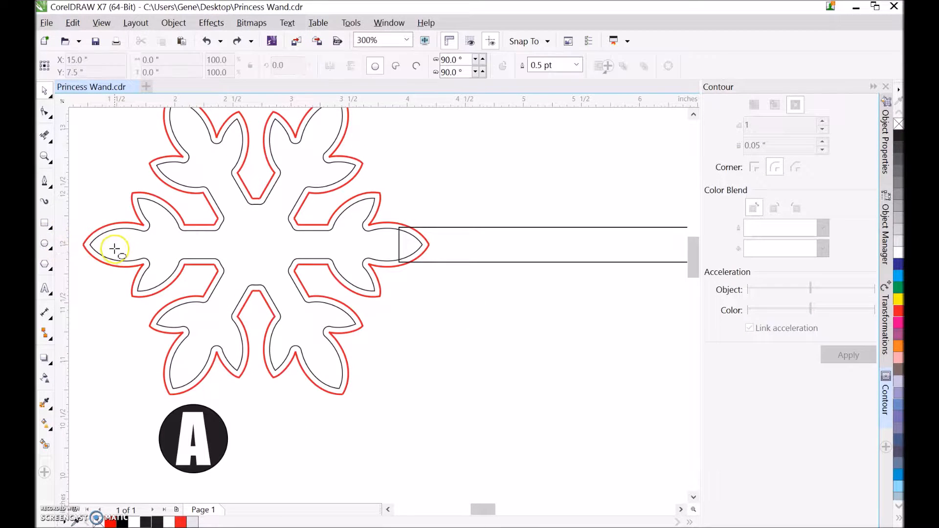
pyautogui.scroll(4, 116, 245)
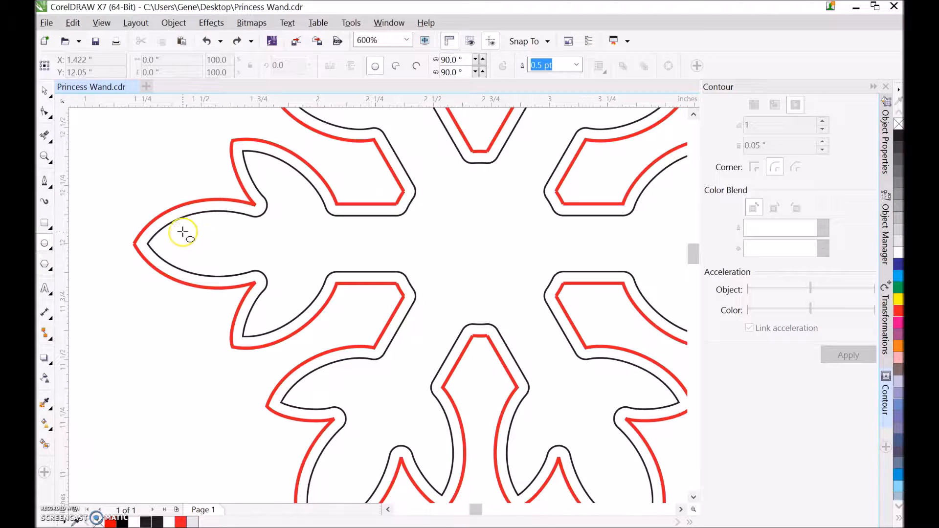
pyautogui.moveTo(184, 231); pyautogui.dragTo(217, 253)
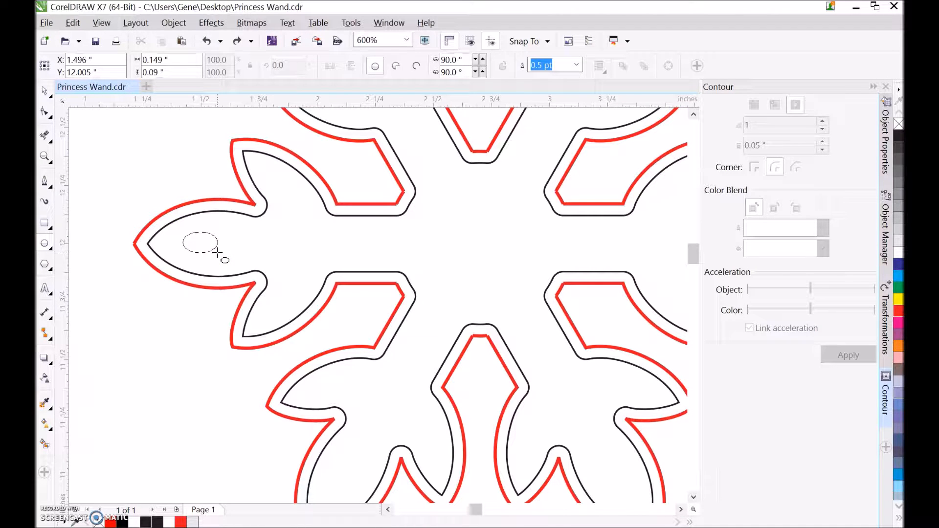
pyautogui.keyDown('ctrl'); pyautogui.keyDown('shift'); pyautogui.moveTo(217, 253); pyautogui.dragTo(306, 248); pyautogui.keyUp('shift'); pyautogui.keyUp('ctrl')
# Set the small circle's vertical position to 12 in.
pyautogui.click(46, 93)
pyautogui.moveTo(200, 244); pyautogui.dragTo(200, 243)
pyautogui.moveTo(107, 73); pyautogui.dragTo(53, 77)
pyautogui.write('12')
pyautogui.scroll(-2, 255, 181)
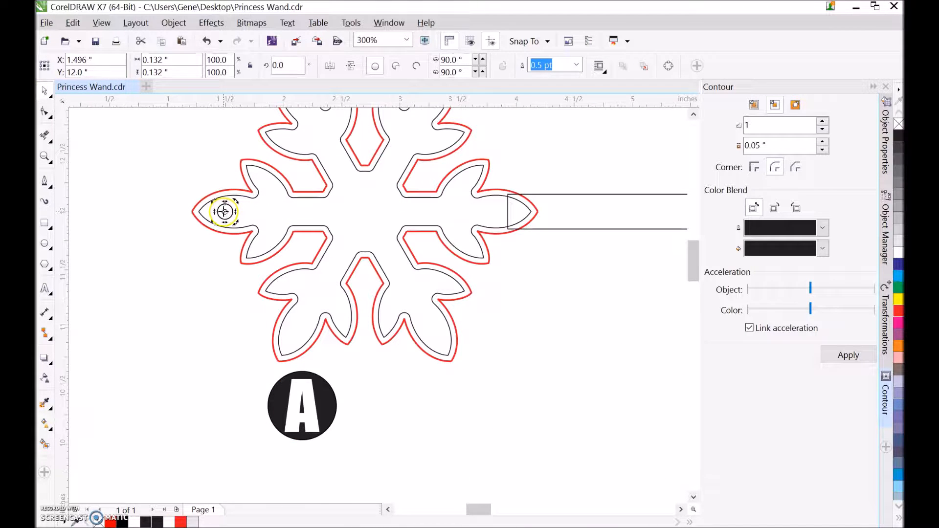
# Move the small circle's rotation centre to the snowflake's centre and rotate five copies around it at 60° intervals.
pyautogui.moveTo(224, 211); pyautogui.dragTo(362, 209)
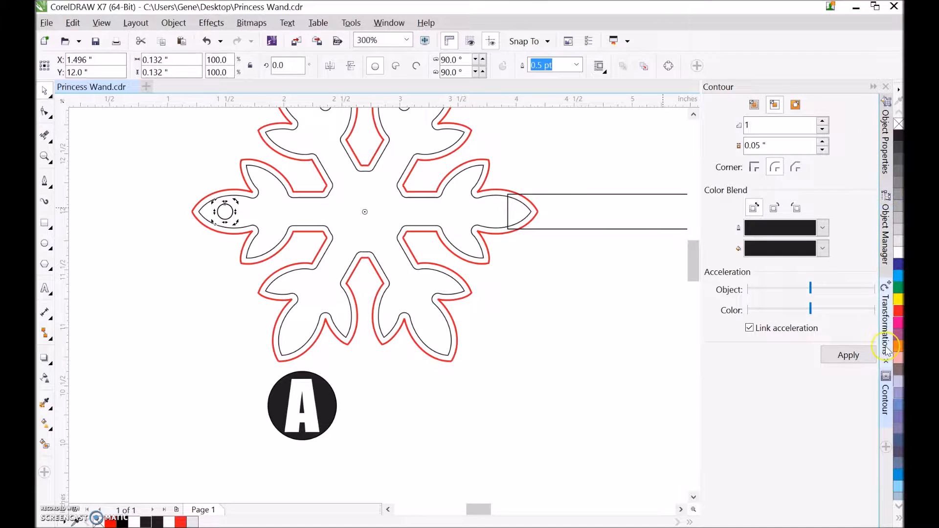
pyautogui.click(886, 325)
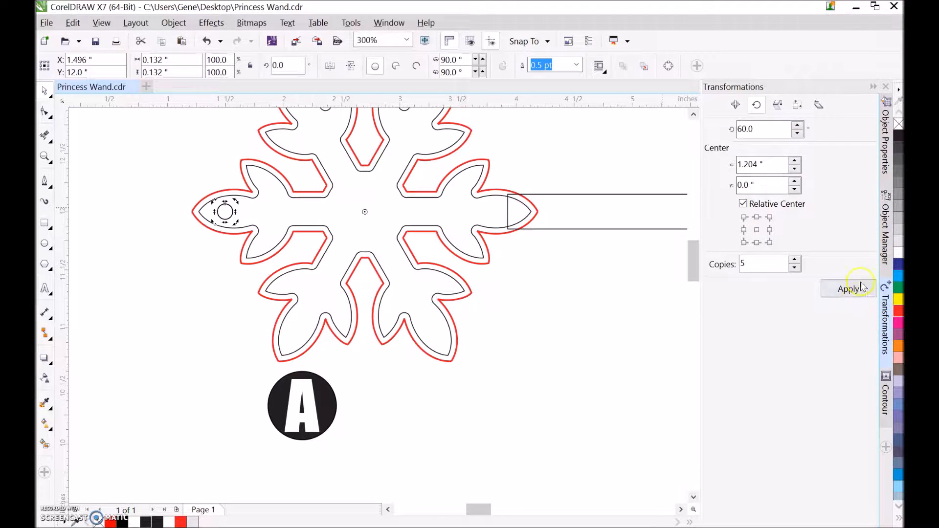
pyautogui.click(848, 289)
pyautogui.scroll(-2, 494, 286)
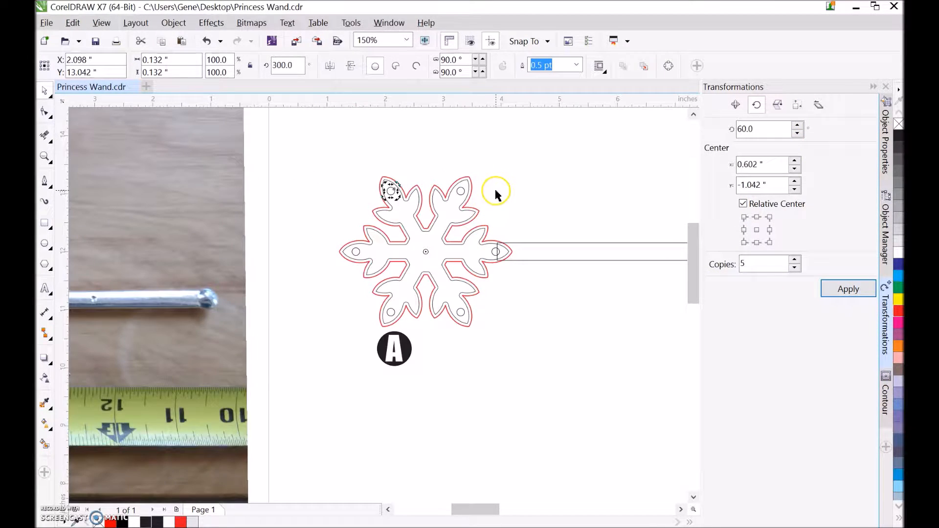
pyautogui.click(352, 168)
# Rotate the black disc with the letter A by 90° and move it to the snowflake's centre.
pyautogui.scroll(-1, 342, 171)
pyautogui.moveTo(333, 241); pyautogui.dragTo(384, 270)
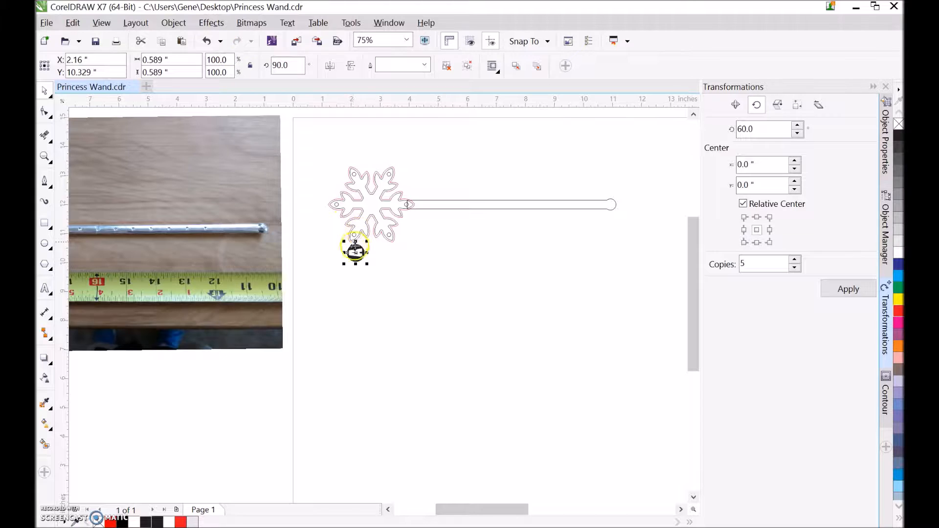
pyautogui.moveTo(355, 253); pyautogui.dragTo(372, 203)
pyautogui.scroll(2, 372, 203)
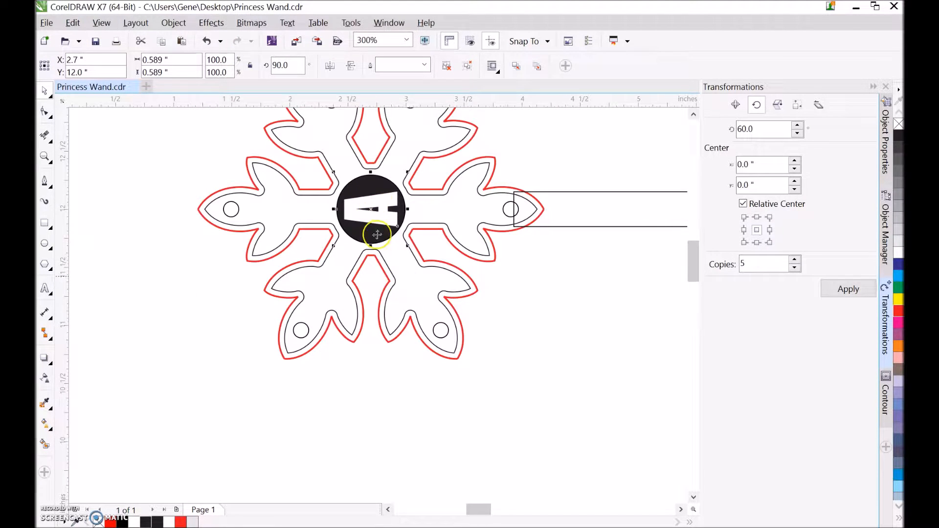
pyautogui.click(209, 231)
# Select the complete wand and move it into the page's upper left corner.
pyautogui.scroll(-3, 220, 223)
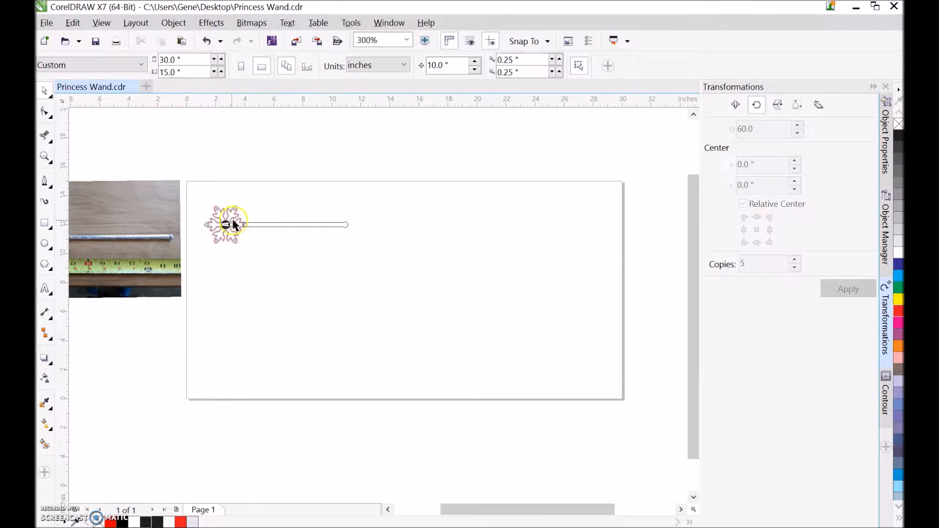
pyautogui.scroll(1, 240, 225)
pyautogui.scroll(1, 227, 227)
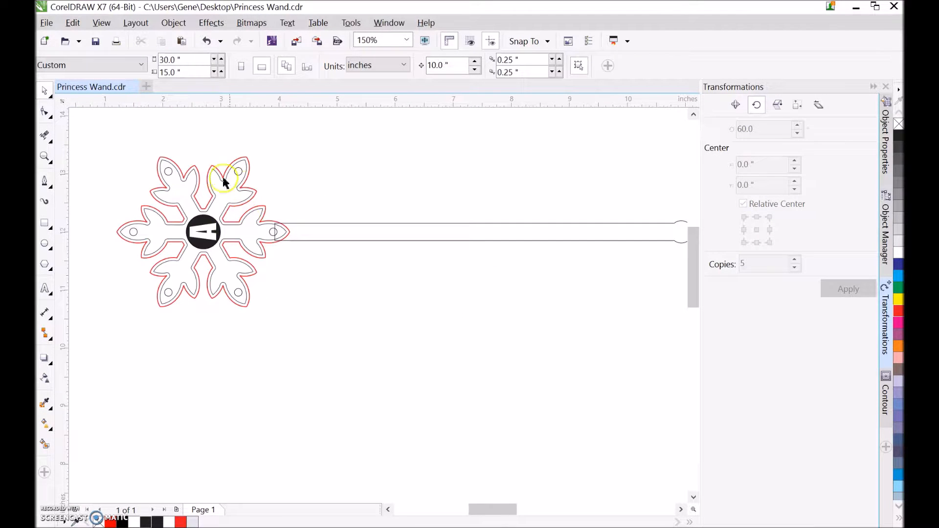
pyautogui.scroll(-1, 202, 200)
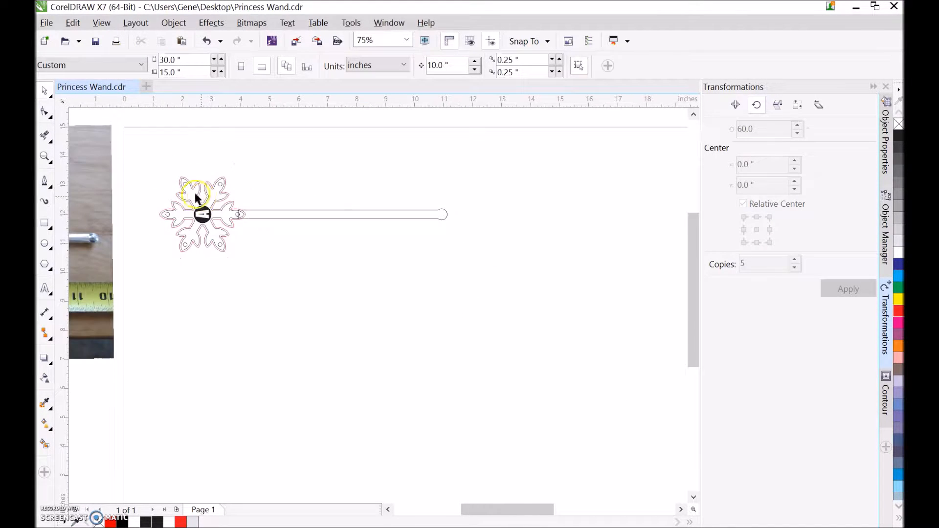
pyautogui.moveTo(154, 170); pyautogui.dragTo(504, 302)
pyautogui.moveTo(238, 217); pyautogui.dragTo(207, 171)
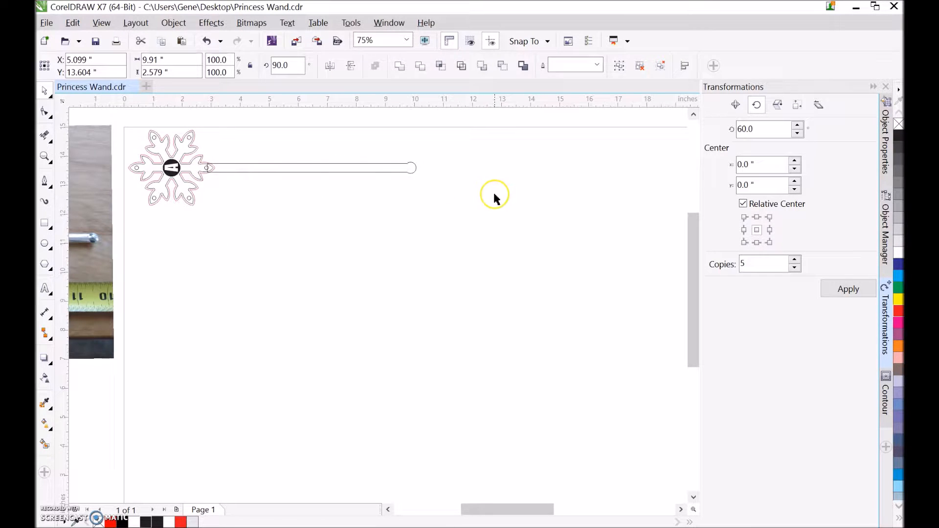
pyautogui.press('Escape')
pyautogui.scroll(2, 210, 171)
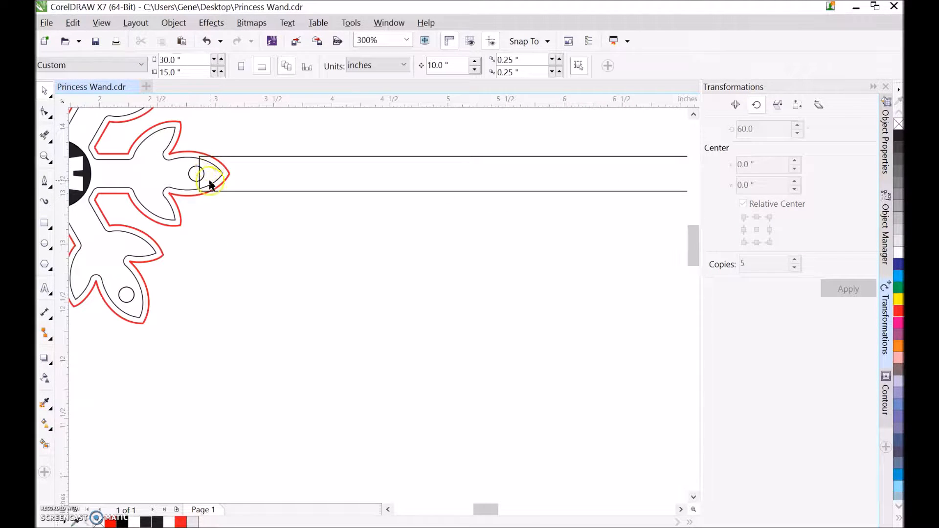
# Move the letter disc, the inner snowflake and its six leaf holes 10 in straight down, leaving the contour and handle in place.
pyautogui.scroll(-1, 270, 185)
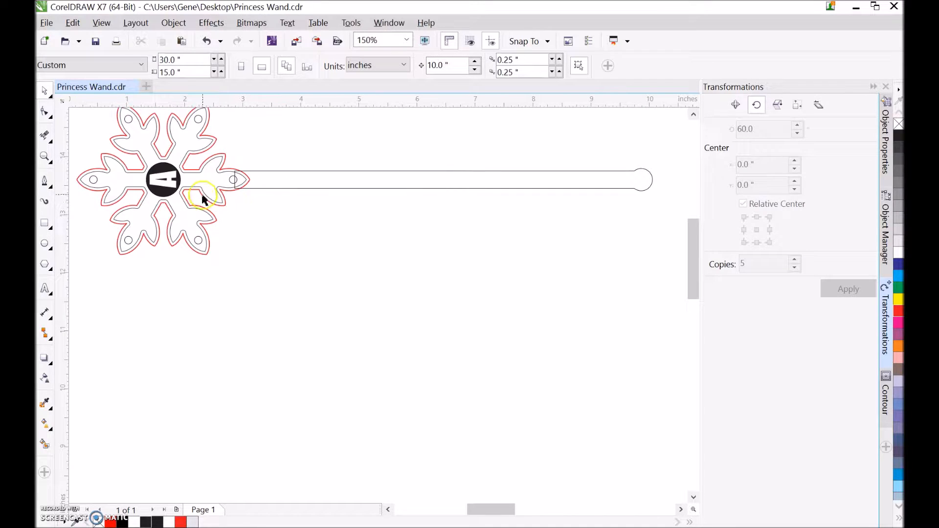
pyautogui.moveTo(196, 201); pyautogui.dragTo(134, 155)
pyautogui.press('Delete')
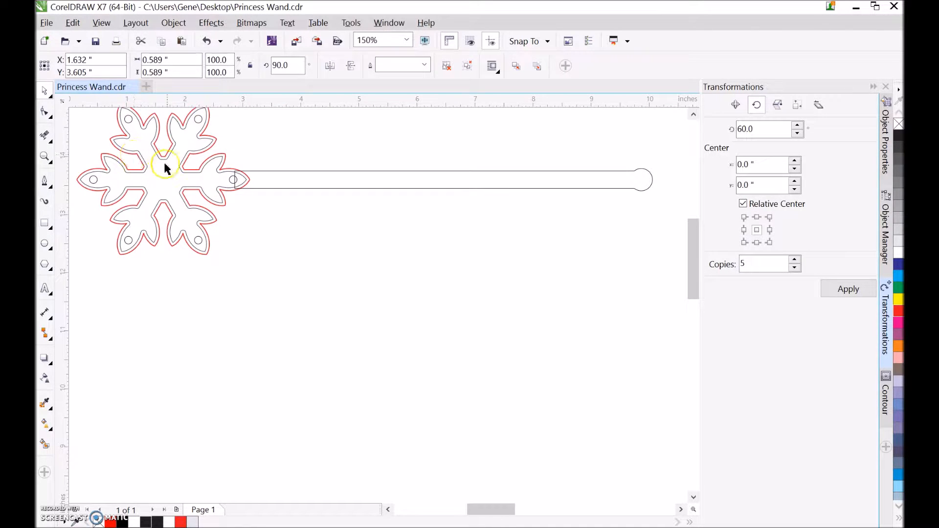
pyautogui.click(183, 189)
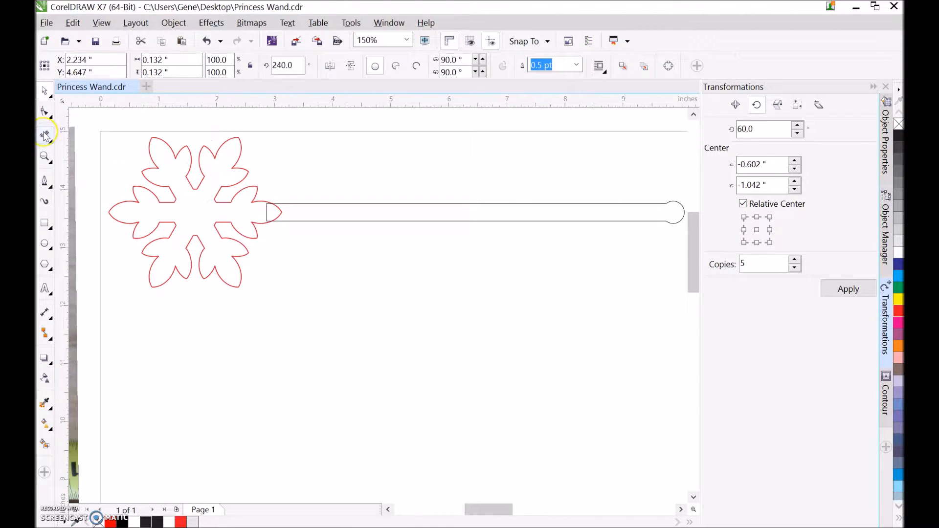
# Remove the overlapping line segments where the snowflake contour's tip meets the handle, using the Virtual Segment Delete tool.
pyautogui.click(45, 136)
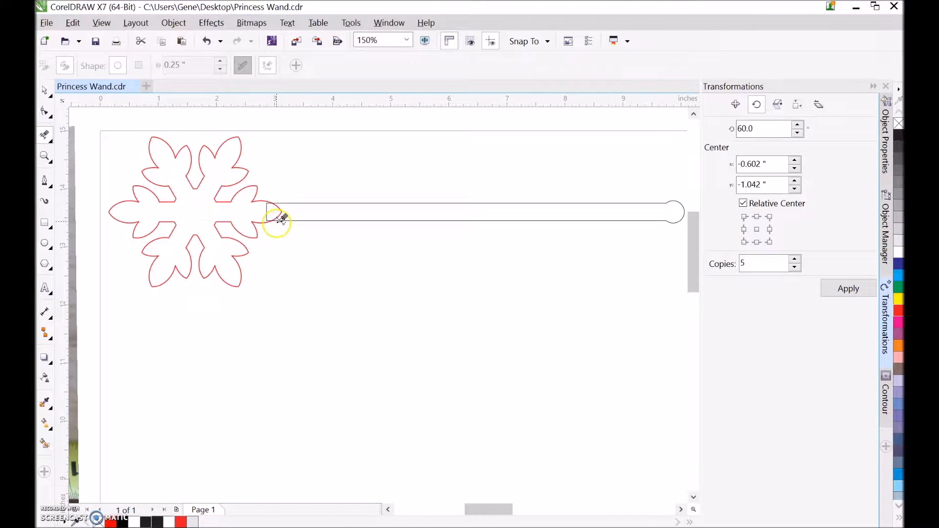
pyautogui.scroll(1, 275, 218)
pyautogui.moveTo(239, 197); pyautogui.dragTo(307, 213)
pyautogui.click(44, 91)
# Give the whole wand outline, contour and handle together, a red outline with Hairline width.
pyautogui.scroll(-1, 205, 163)
pyautogui.scroll(-1, 204, 166)
pyautogui.moveTo(126, 126); pyautogui.dragTo(448, 233)
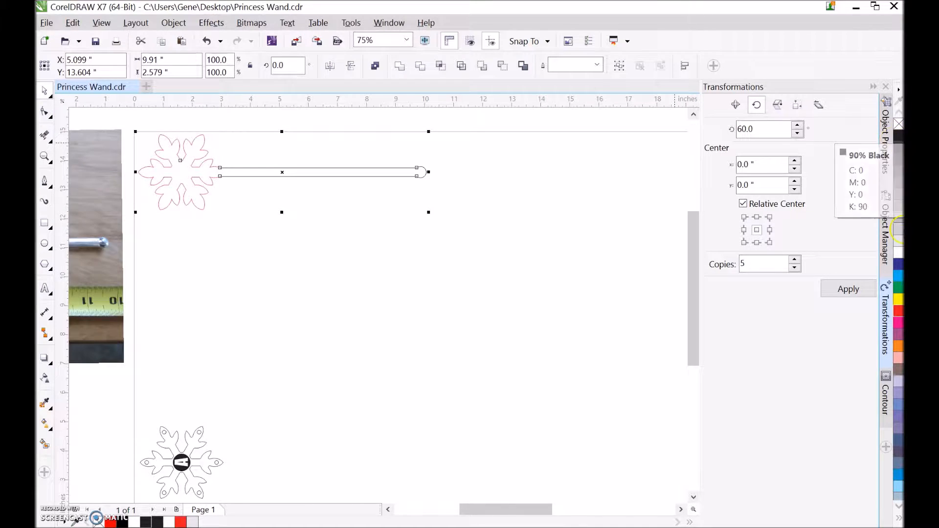
pyautogui.rightClick(899, 311)
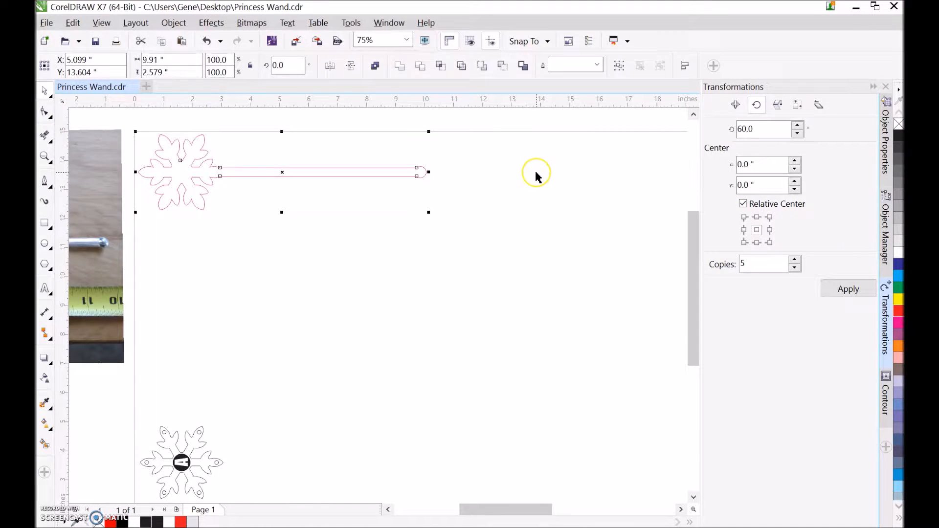
pyautogui.click(597, 65)
pyautogui.click(578, 92)
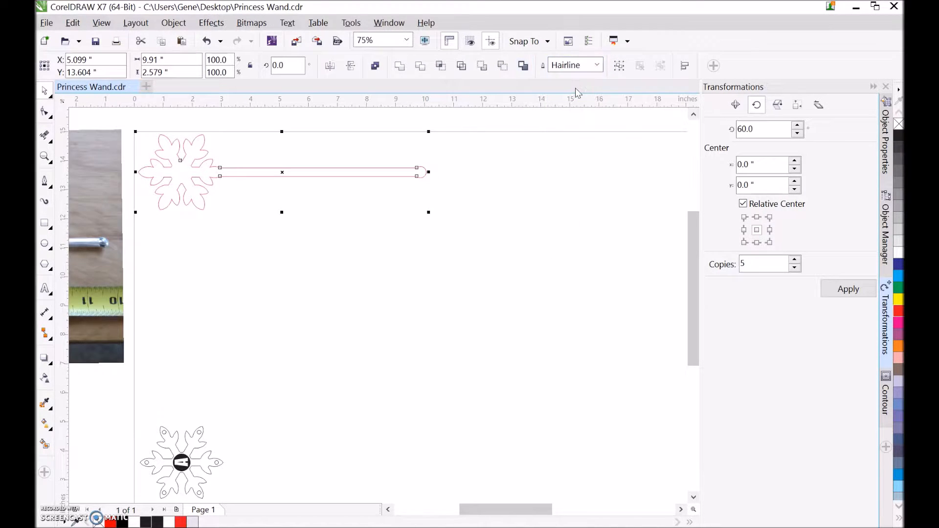
pyautogui.click(313, 204)
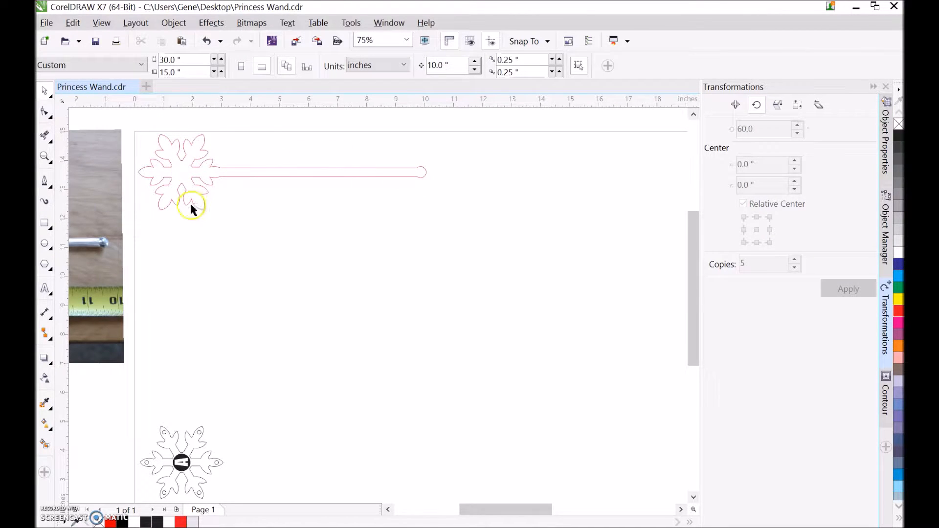
# Move the inner snowflake with its leaf holes and letter disc 10 in up onto the wand head.
pyautogui.moveTo(122, 415); pyautogui.dragTo(247, 471)
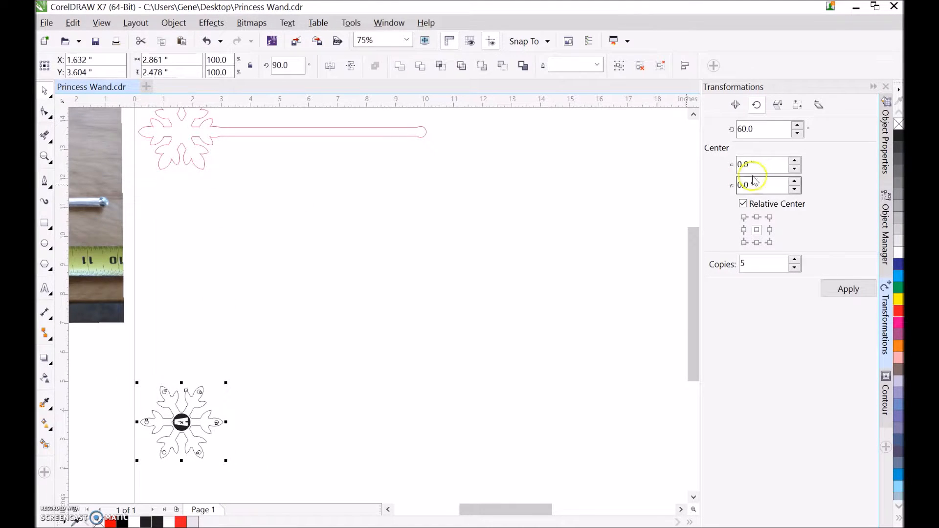
pyautogui.moveTo(215, 423); pyautogui.dragTo(227, 133)
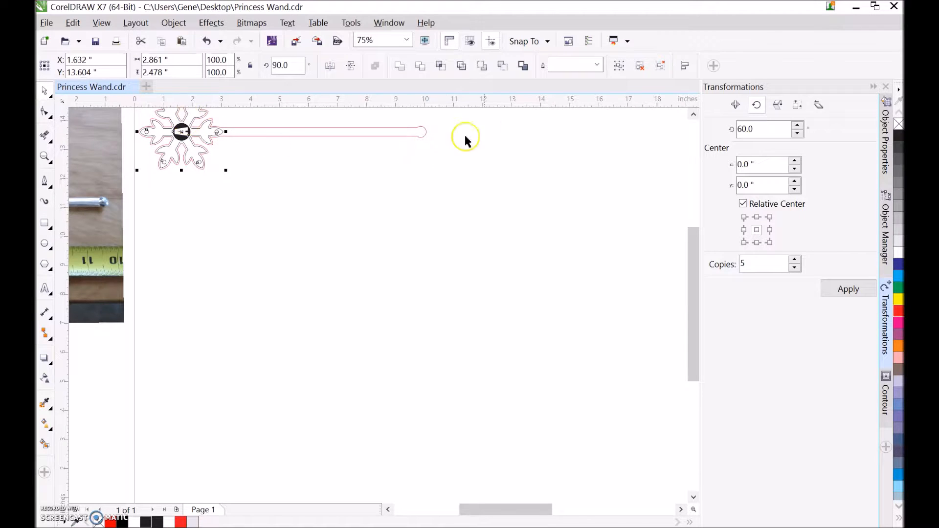
pyautogui.click(695, 115)
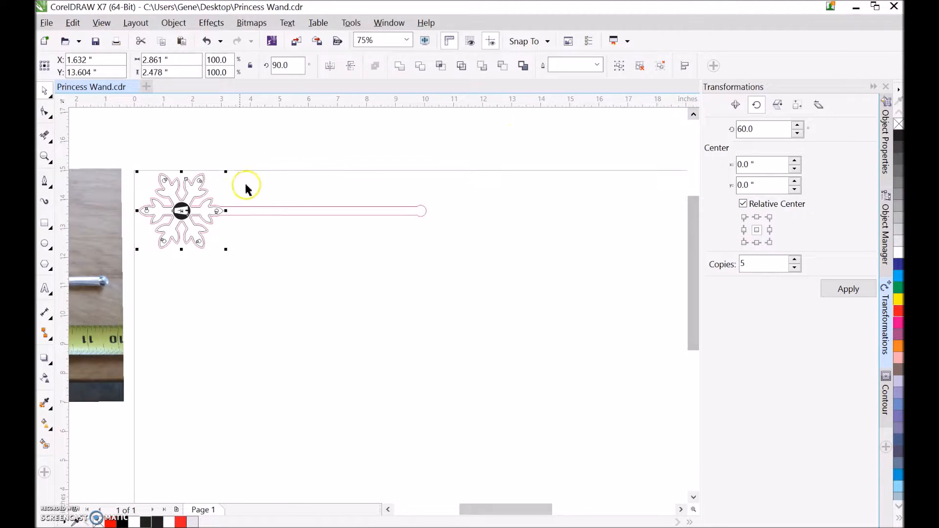
# Place the inner snowflake with its leaf holes and letter disc 5 in below the wand head and colour its outlines red.
pyautogui.click(184, 41)
pyautogui.scroll(2, 264, 401)
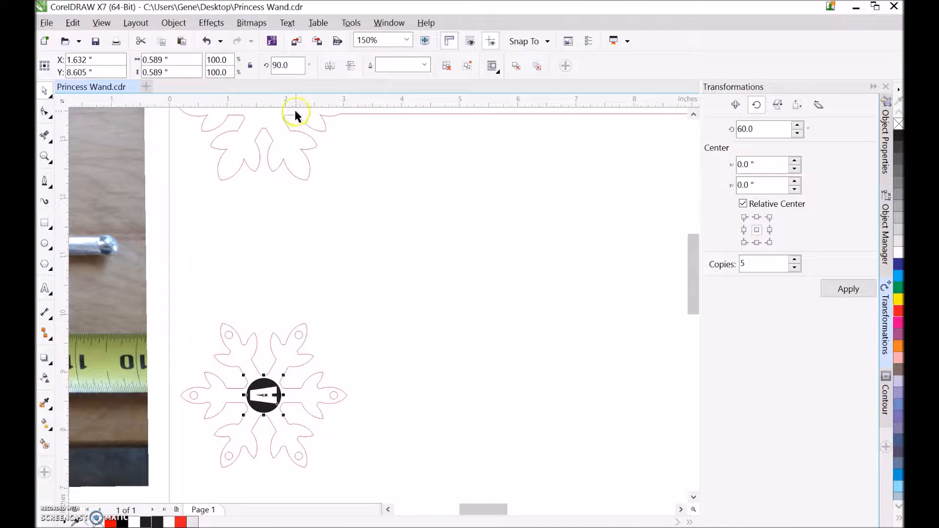
pyautogui.scroll(-2, 310, 169)
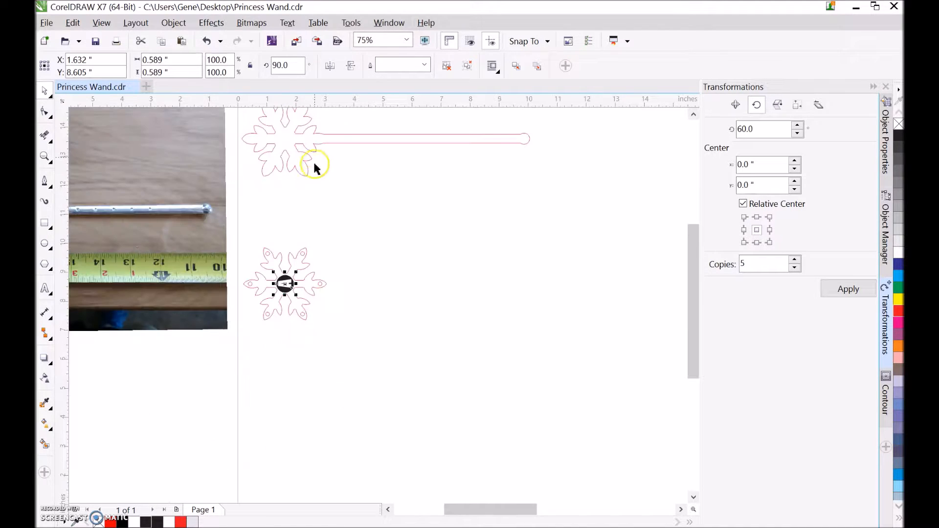
pyautogui.click(694, 115)
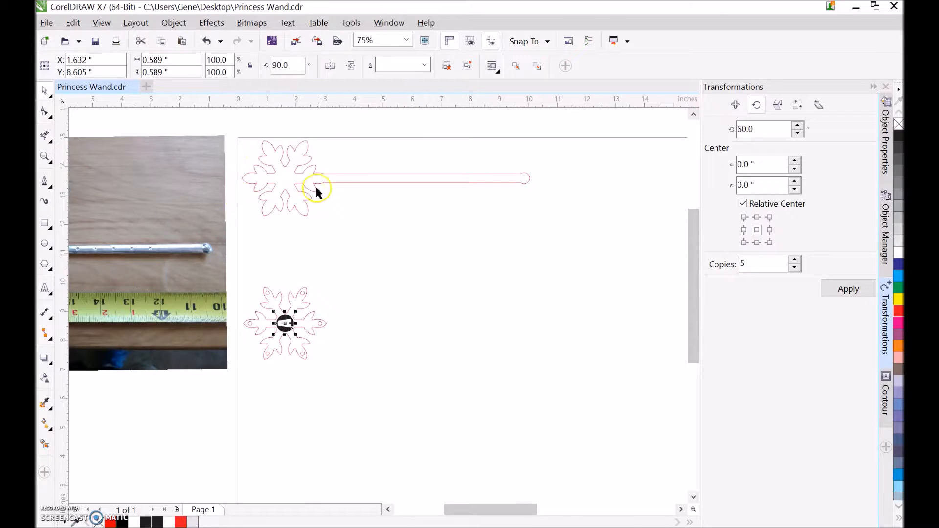